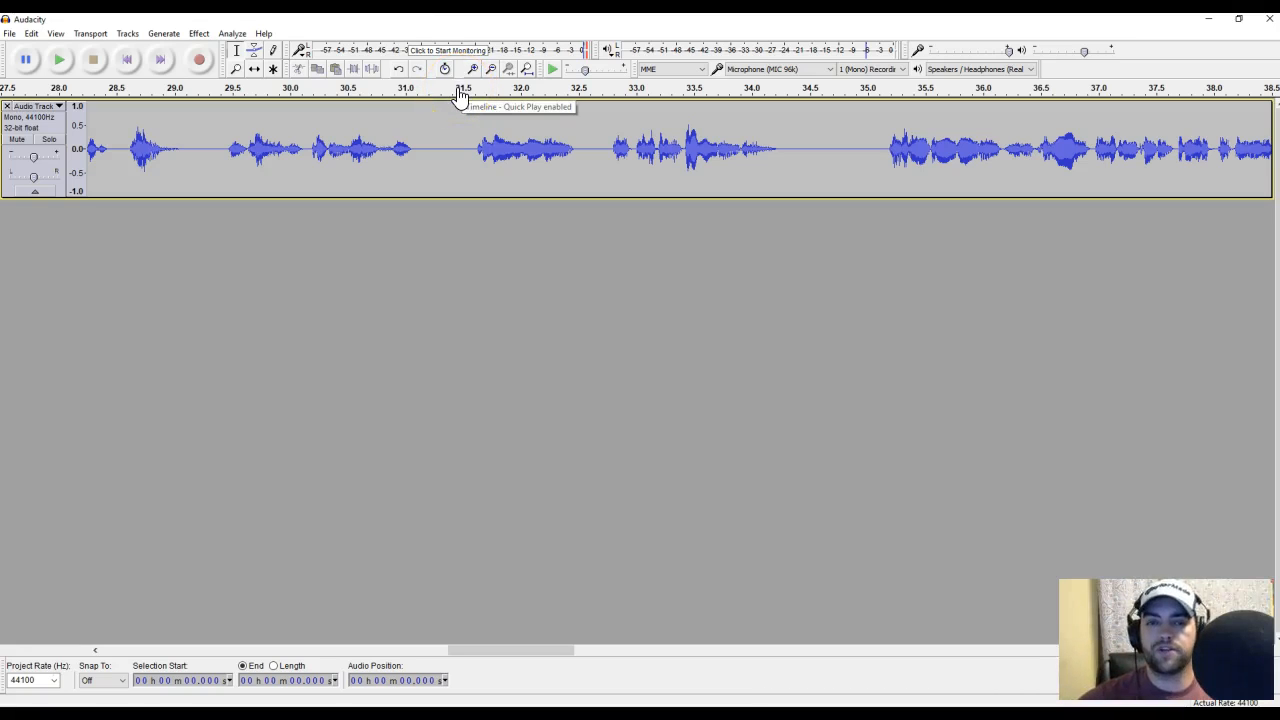
Step: Play the audio track from about 31.5 seconds and stop the playback
left_click(458, 88)
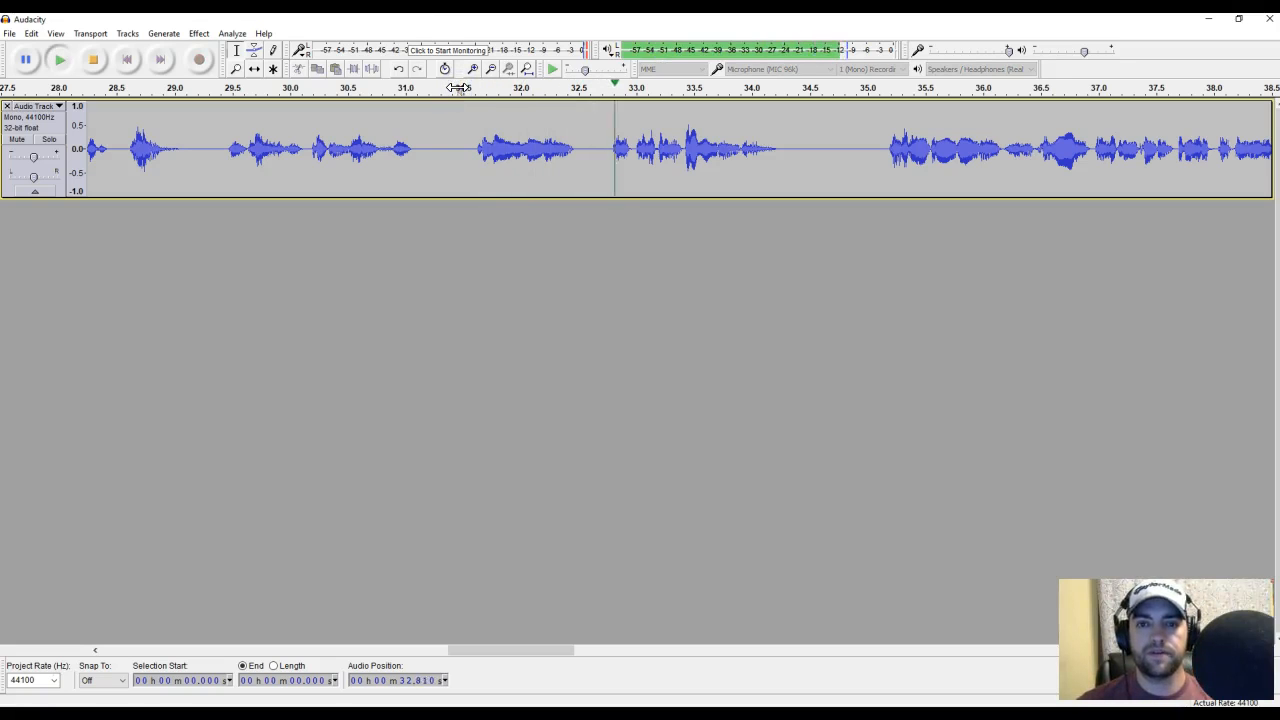
left_click(92, 61)
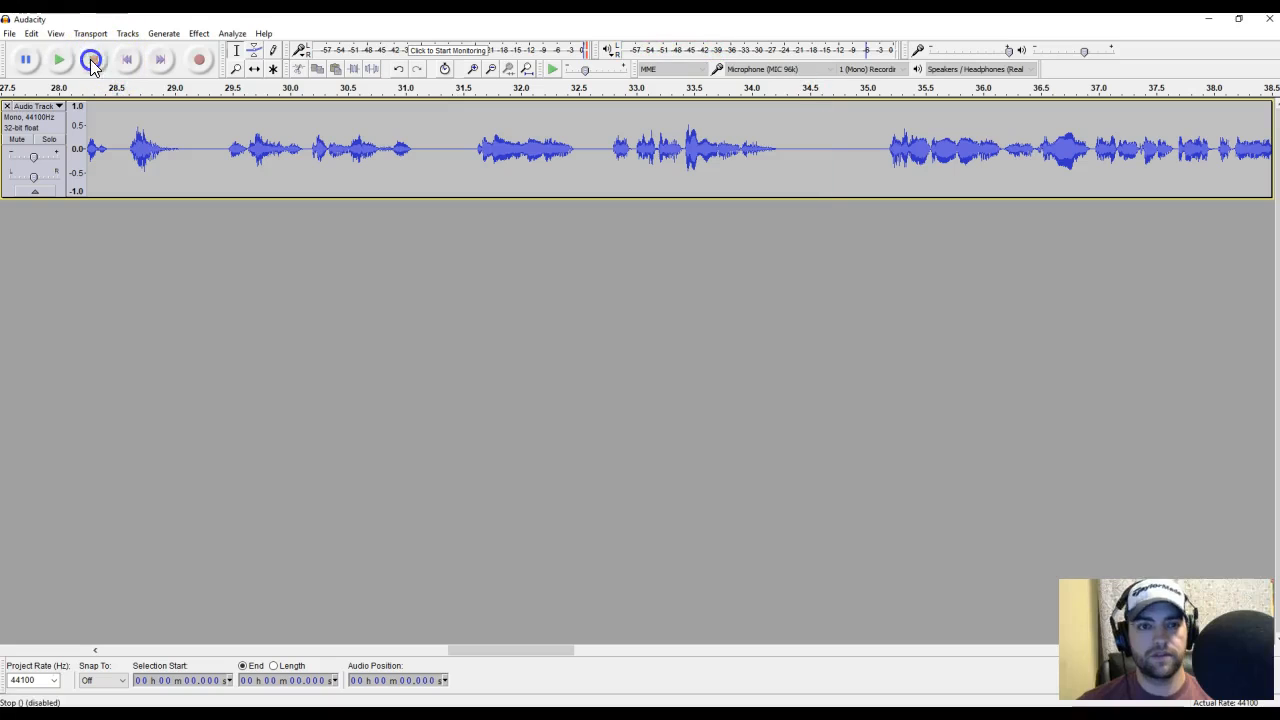
Step: Export the audio to the Fiverr reads folder in MP3 Files format under the file name "Custom Tees"
left_click(9, 34)
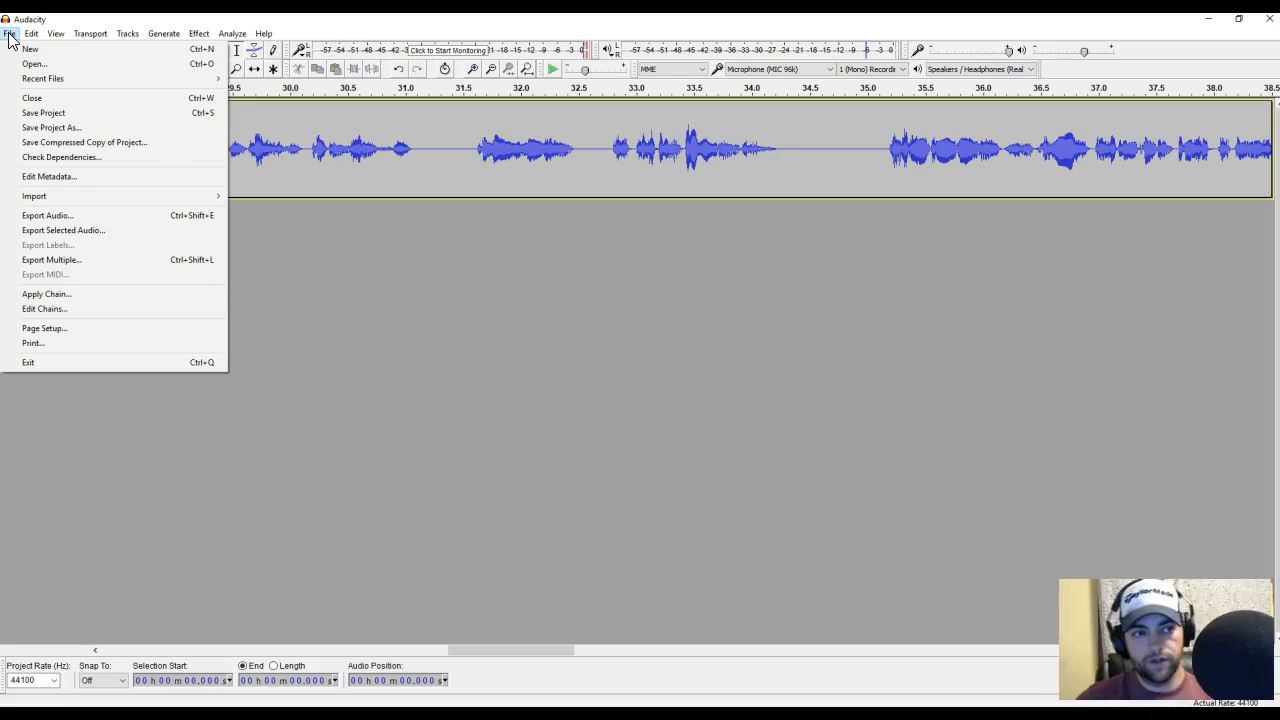
left_click(66, 218)
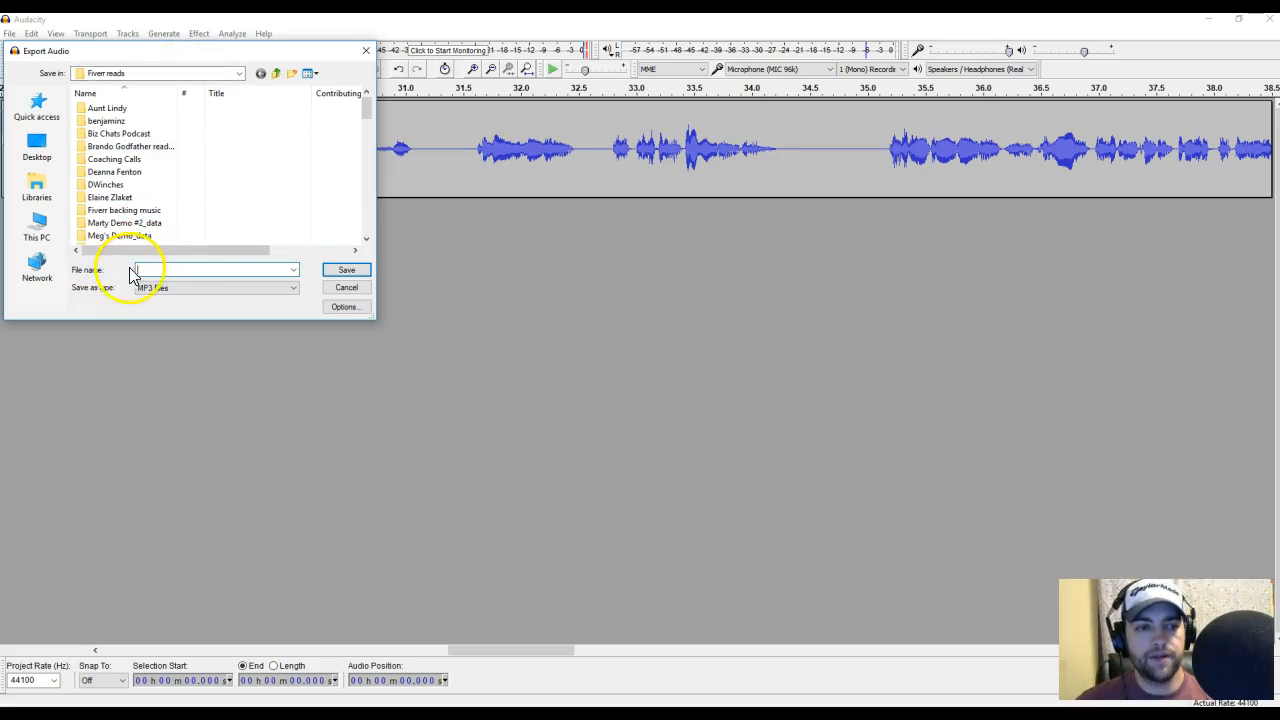
left_click(190, 288)
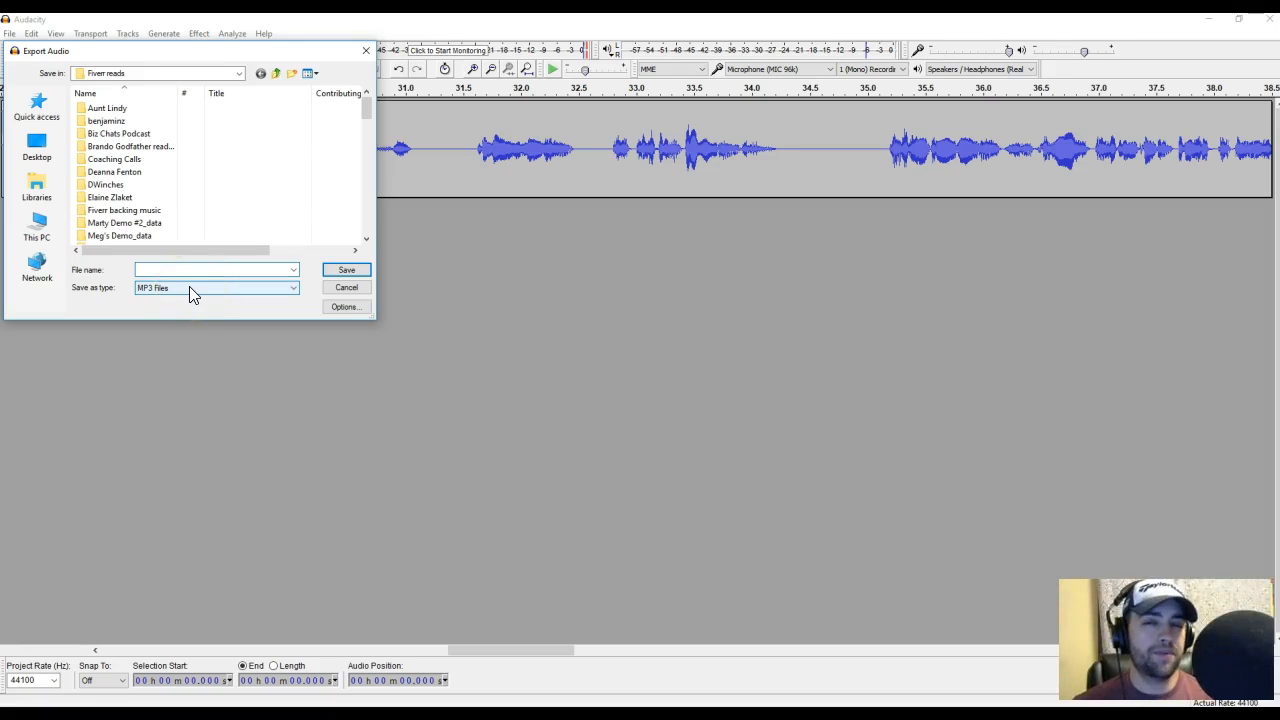
left_click(189, 286)
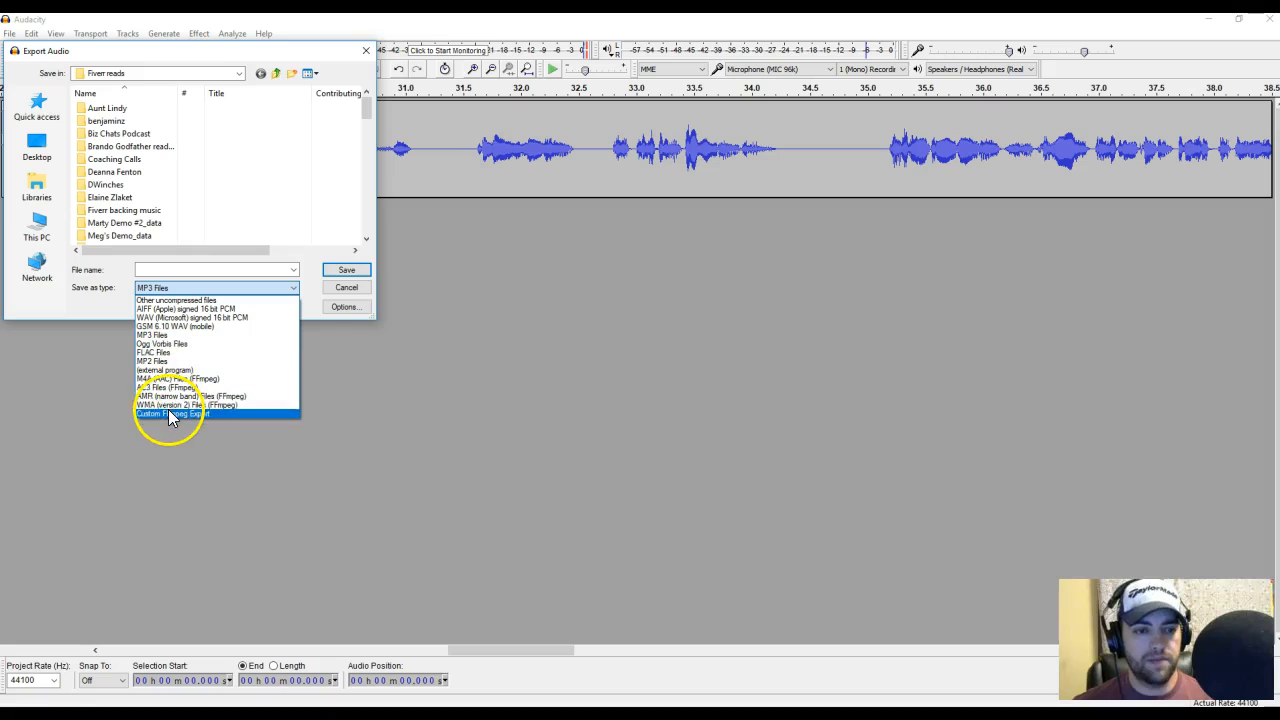
left_click(166, 336)
left_click(186, 270)
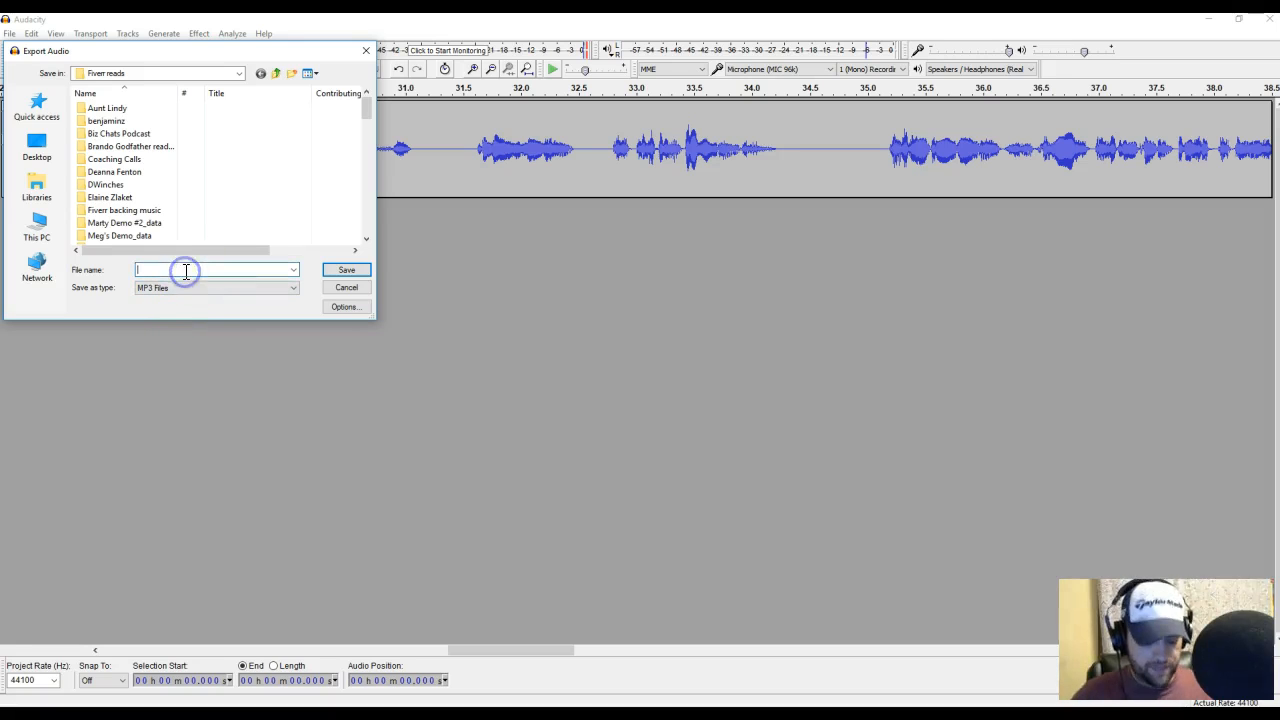
type("Custom Tees")
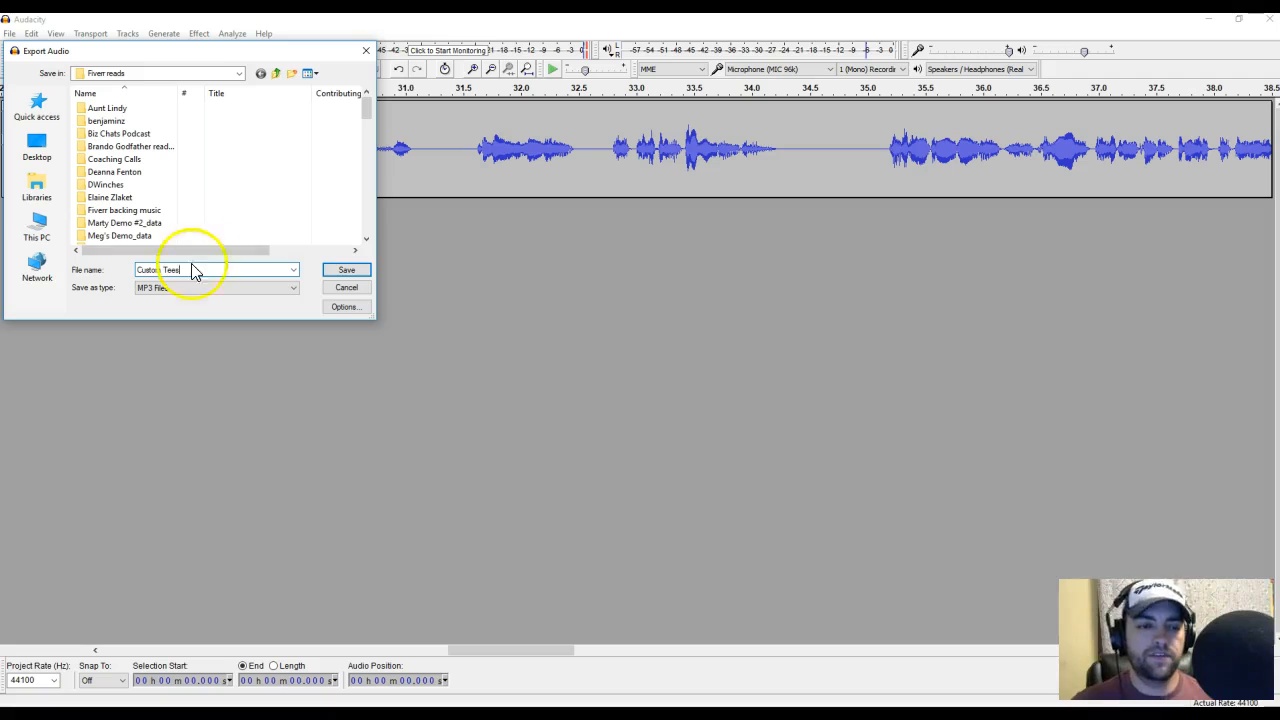
left_click(347, 271)
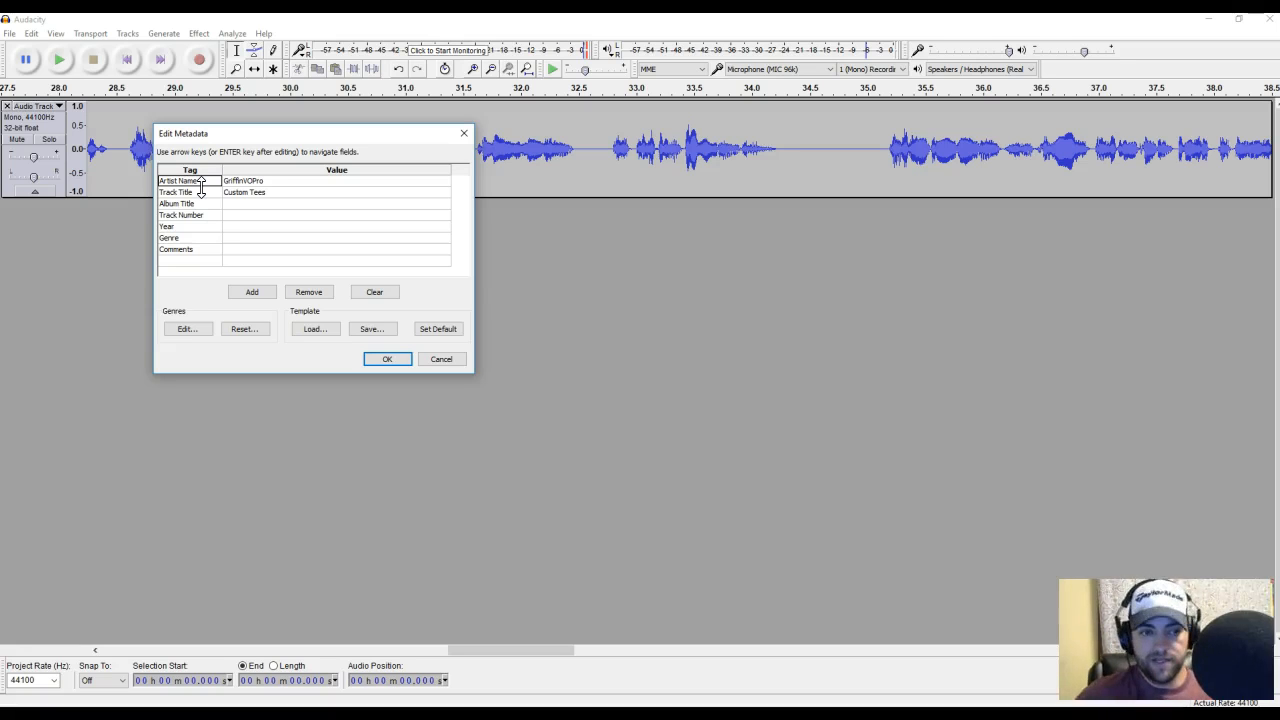
Step: Accept the export metadata with the prefilled artist name and track title, leaving the remaining tags blank
left_click(291, 200)
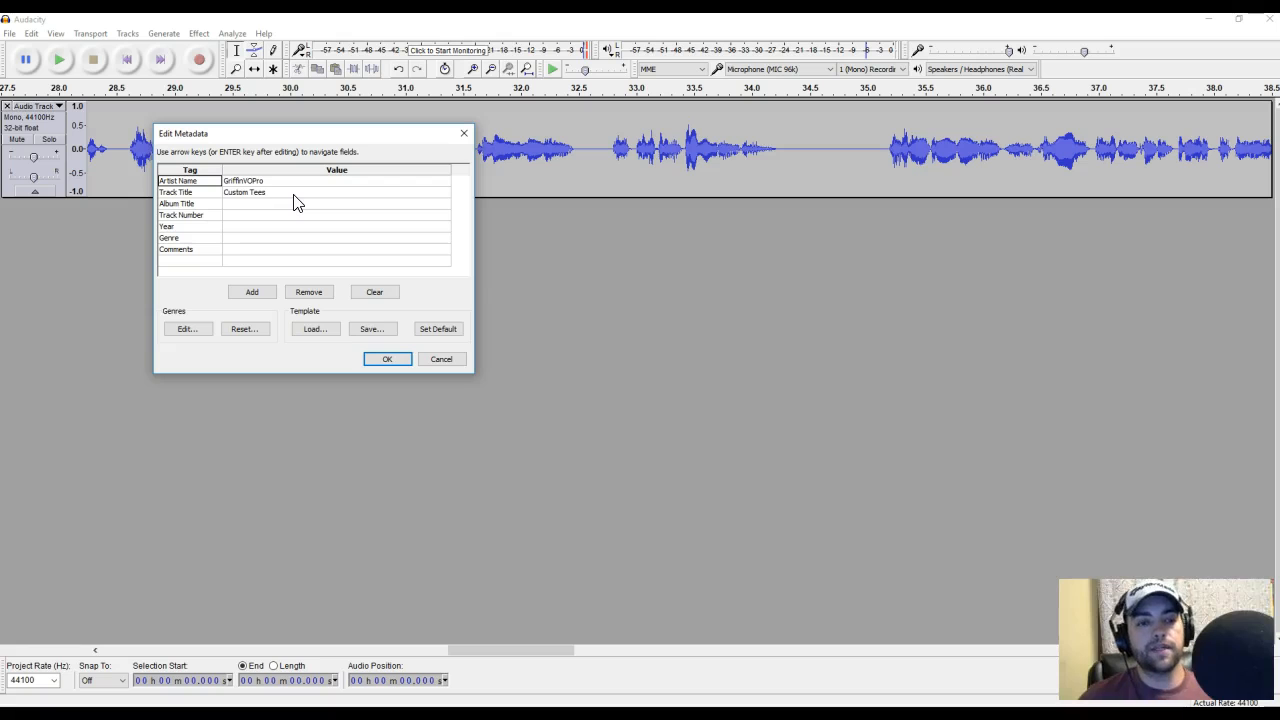
left_click(248, 210)
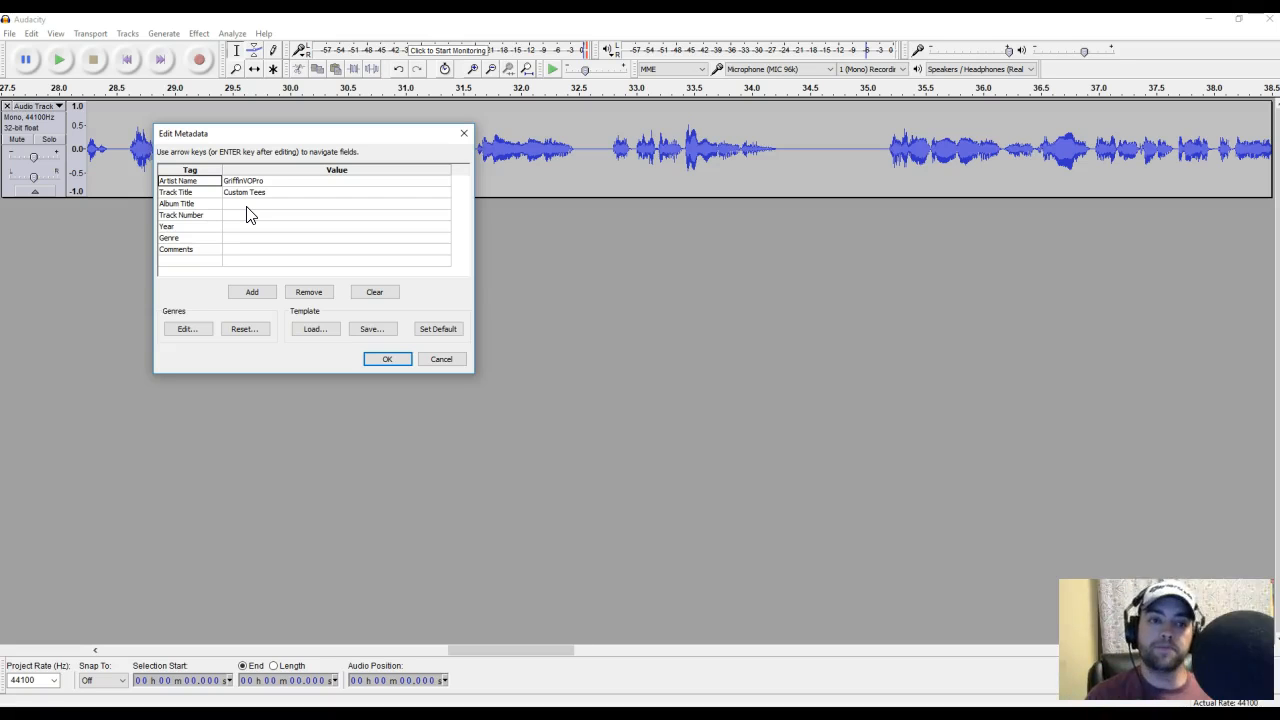
left_click(247, 221)
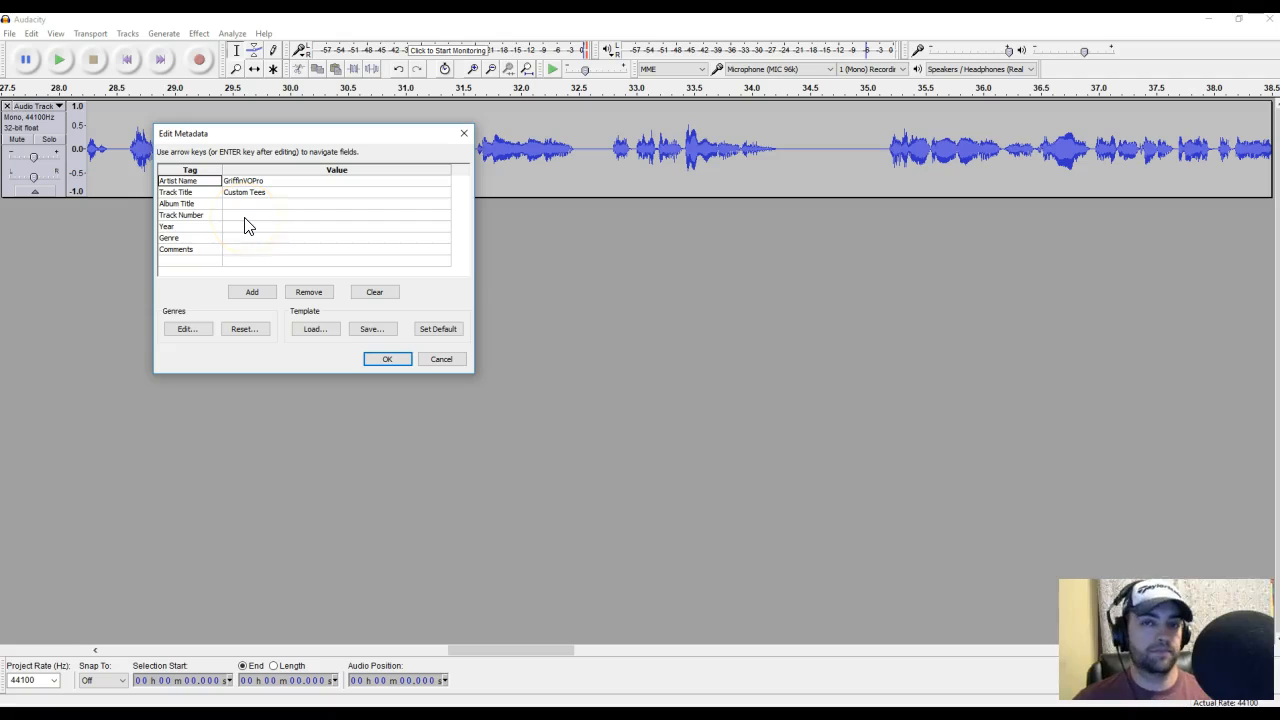
left_click(240, 231)
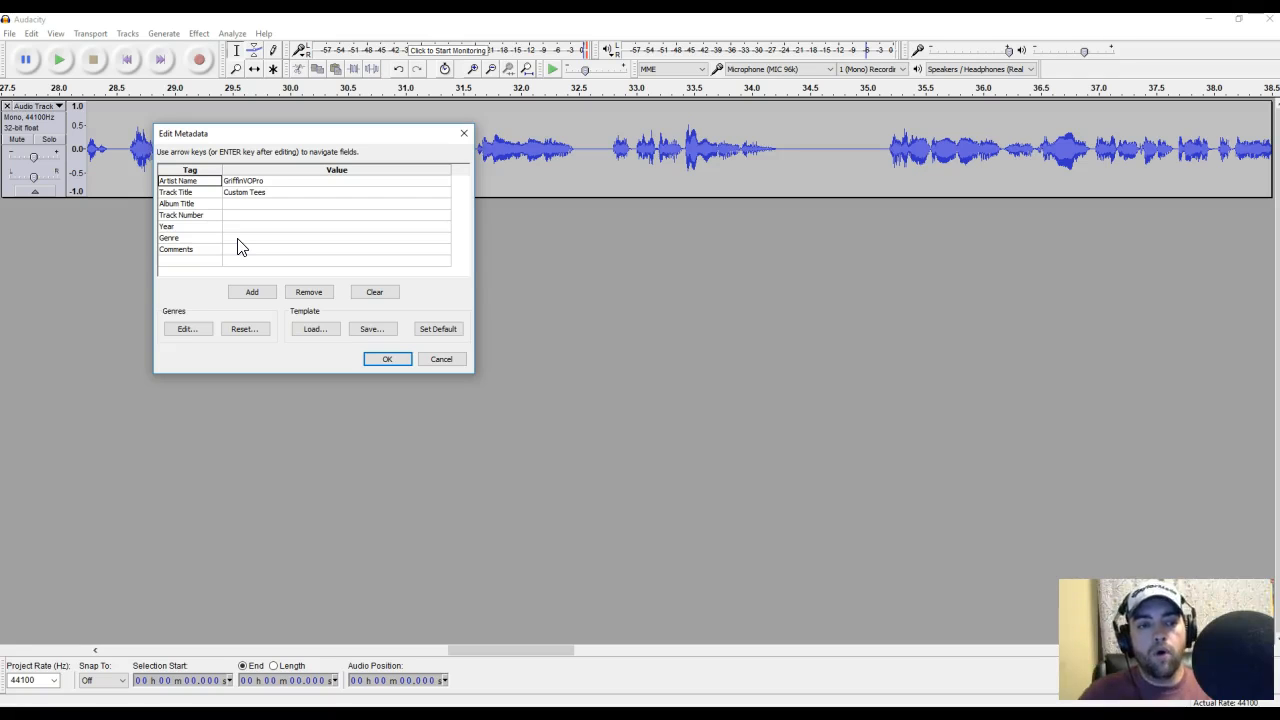
left_click(230, 250)
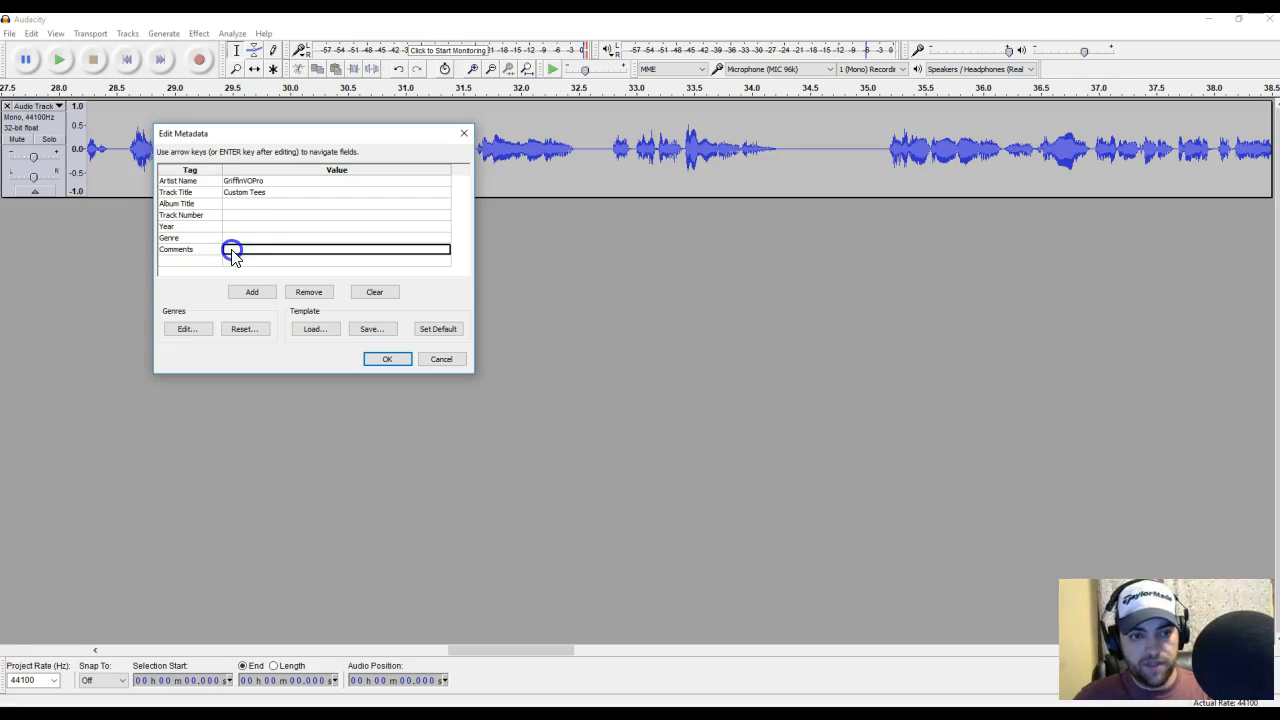
left_click(235, 263)
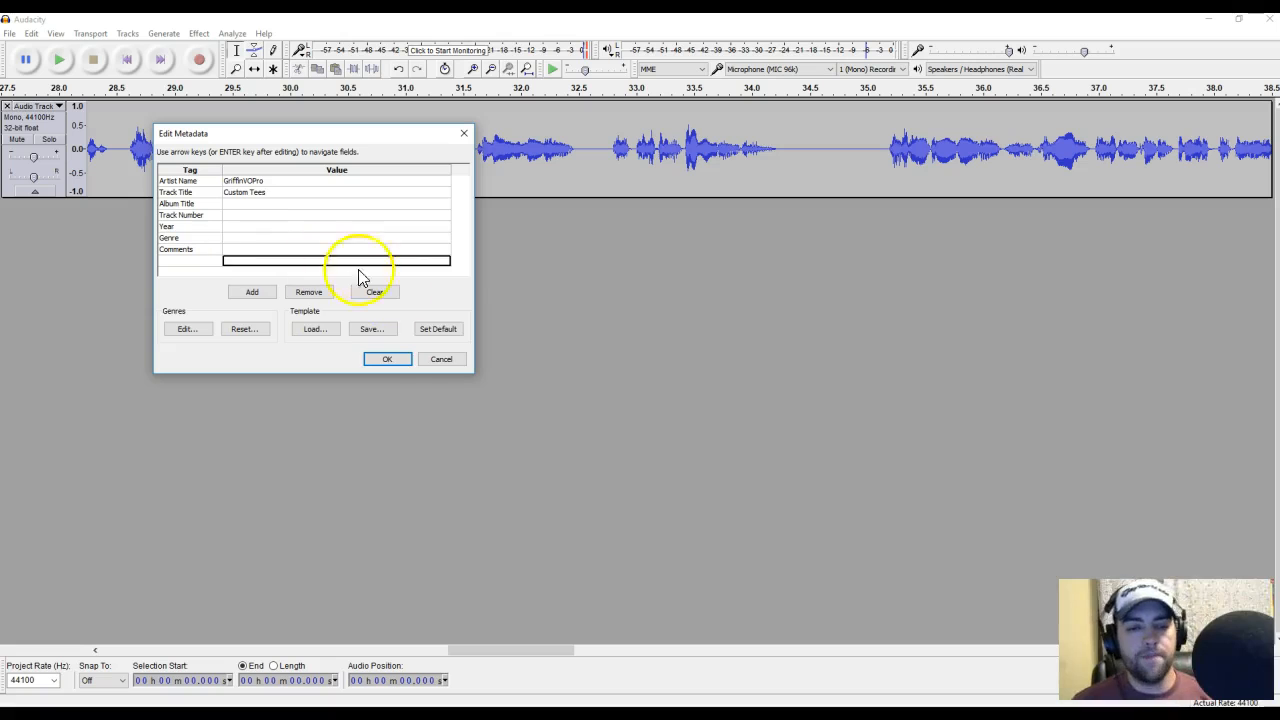
left_click(388, 362)
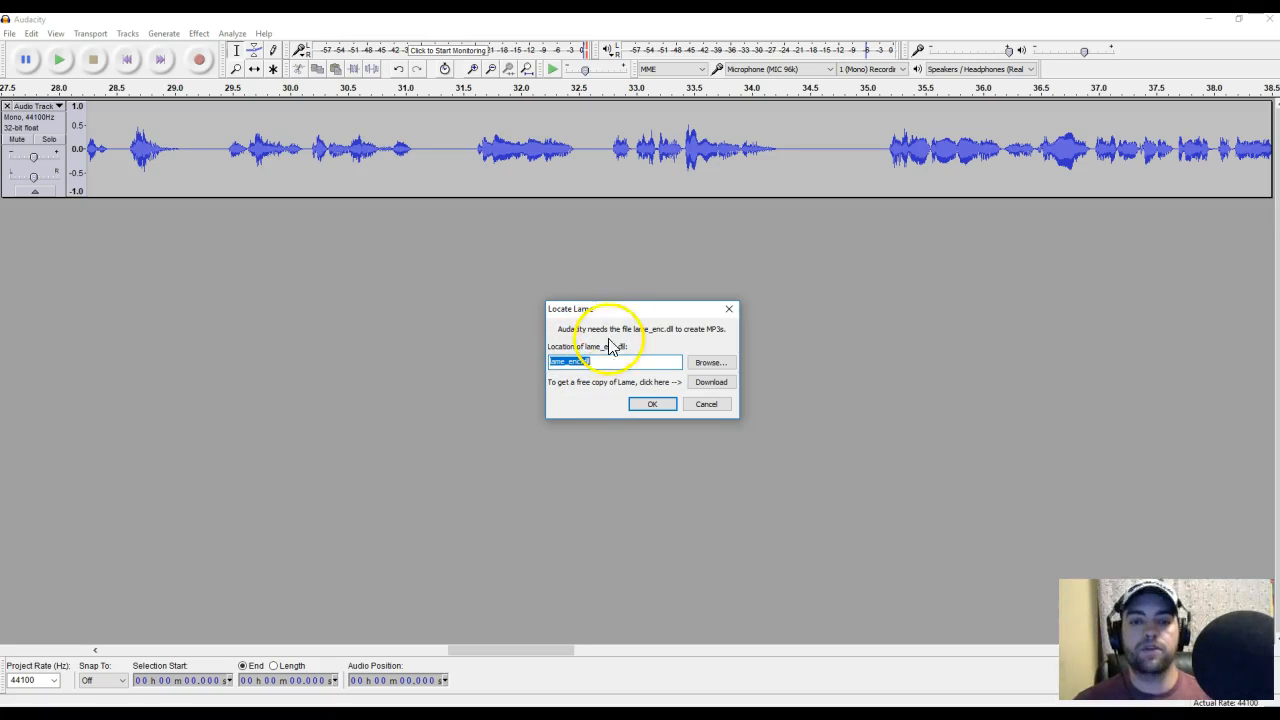
Step: Open the LAME encoder download help in the browser and follow the Windows installation instructions to the external LAME download page
left_click(703, 381)
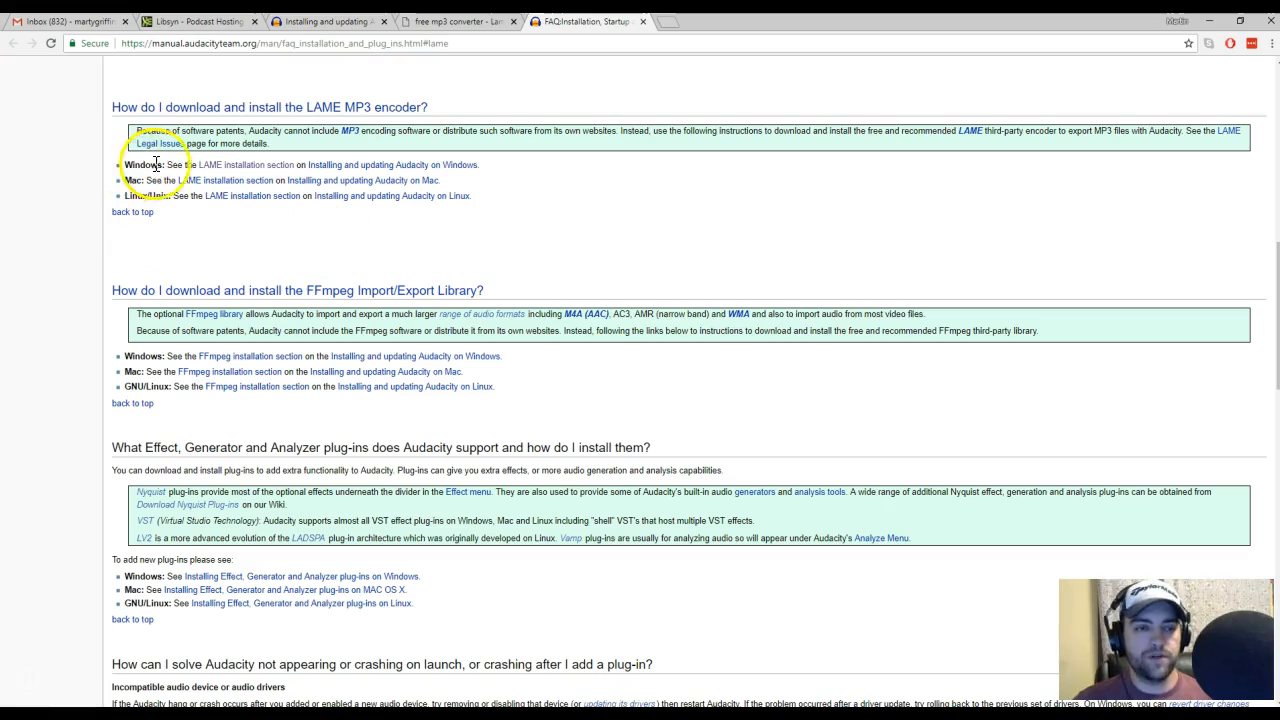
left_click(215, 167)
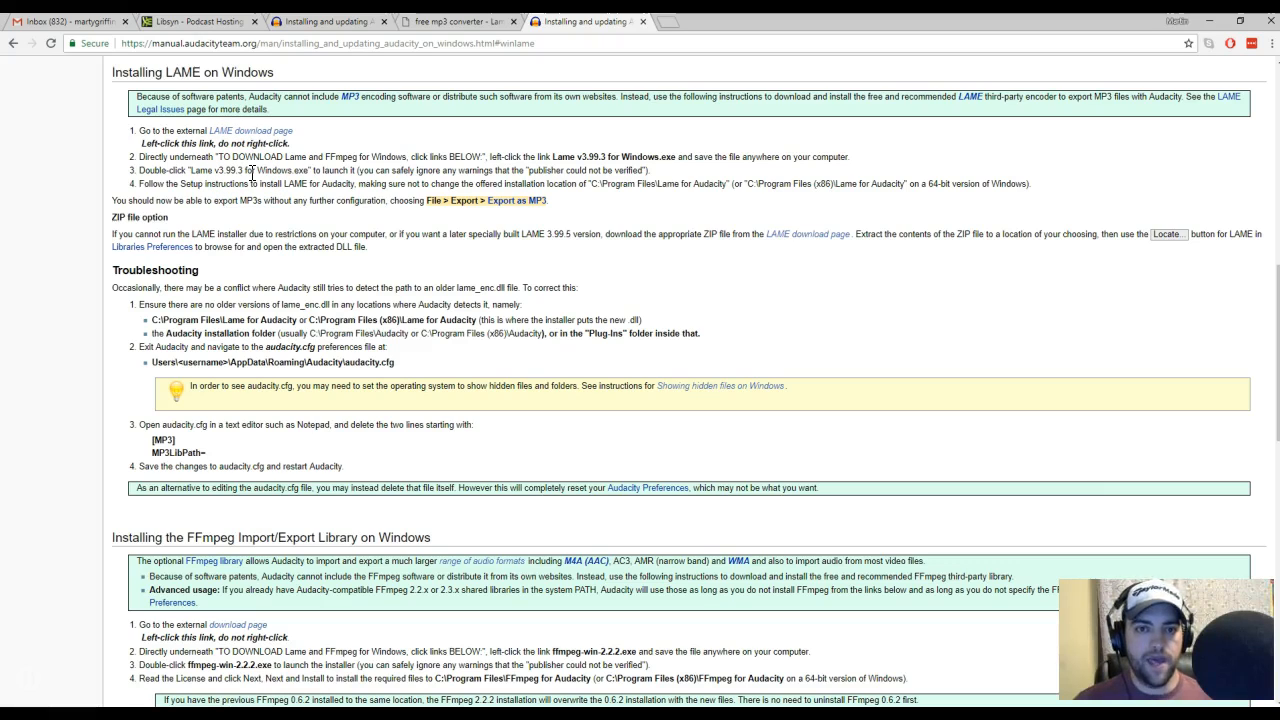
left_click(369, 162)
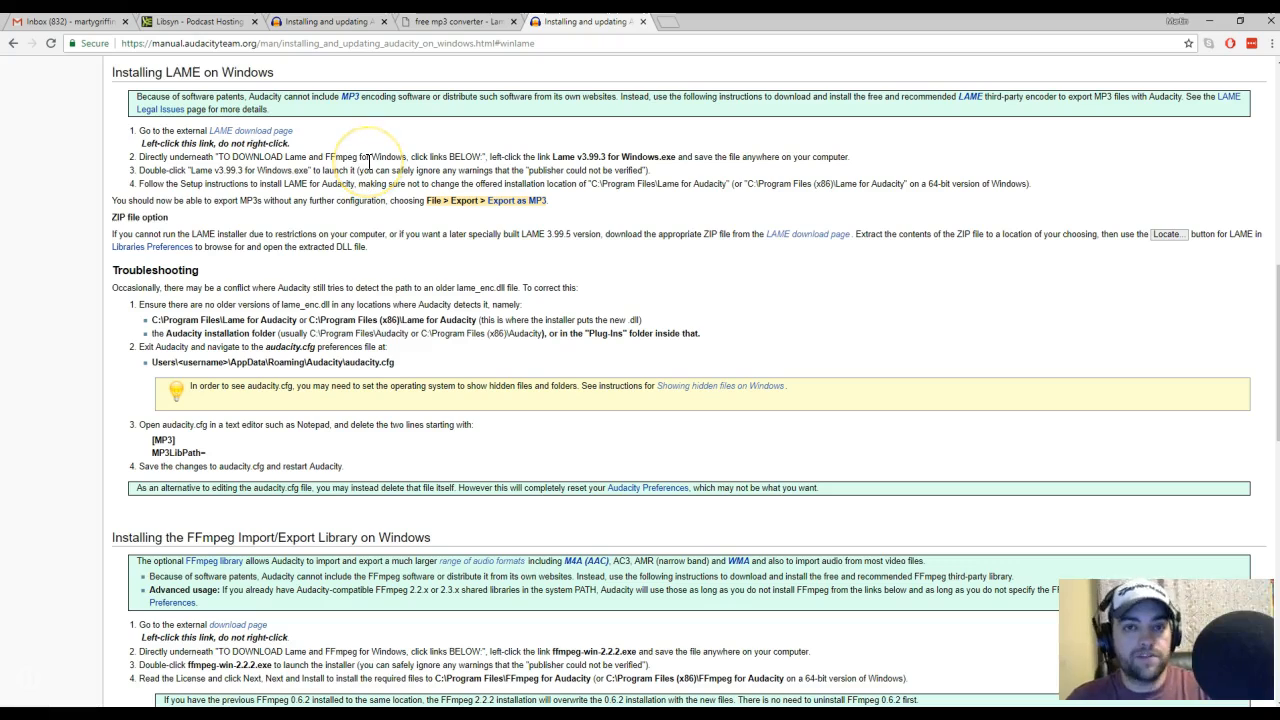
left_click(370, 165)
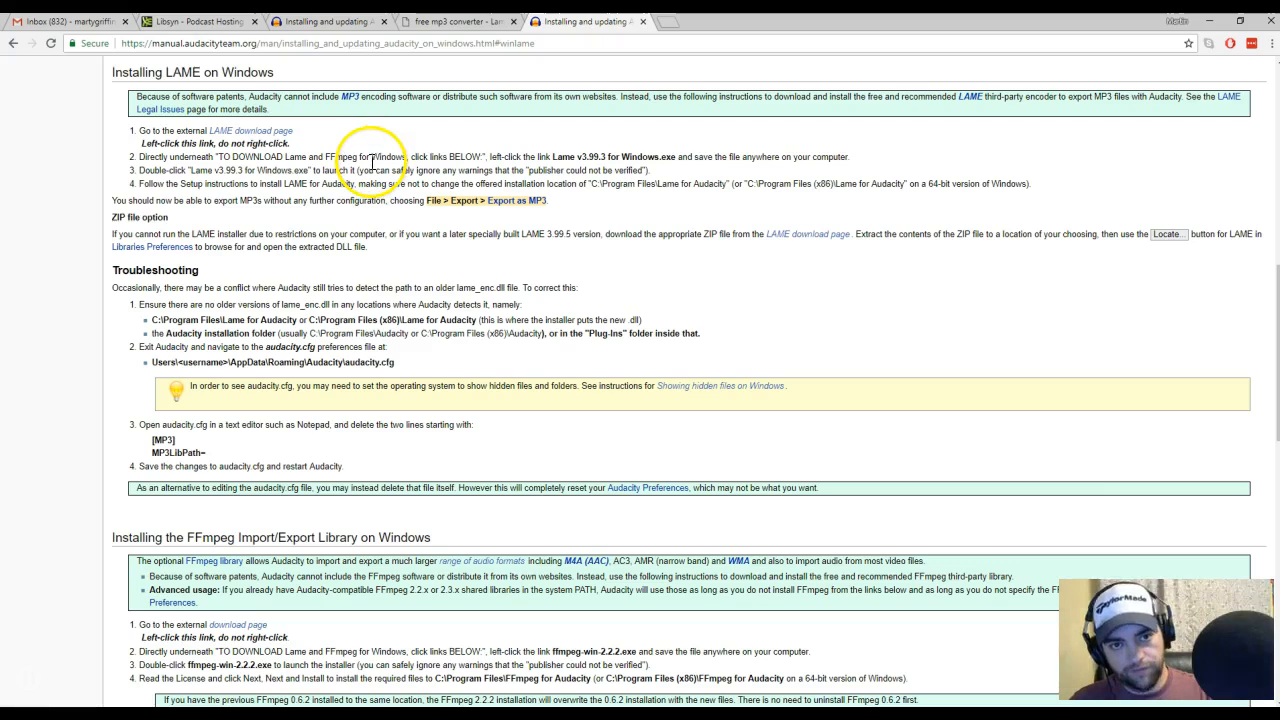
left_click(375, 153)
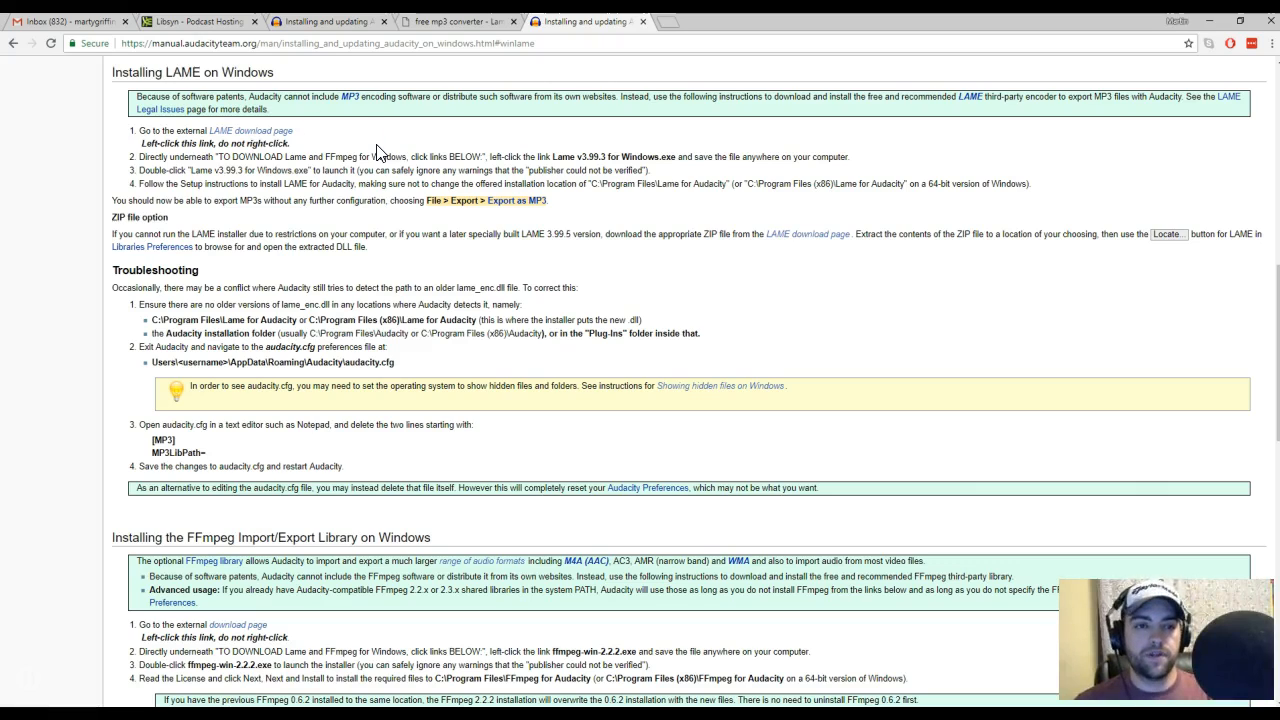
left_click(275, 131)
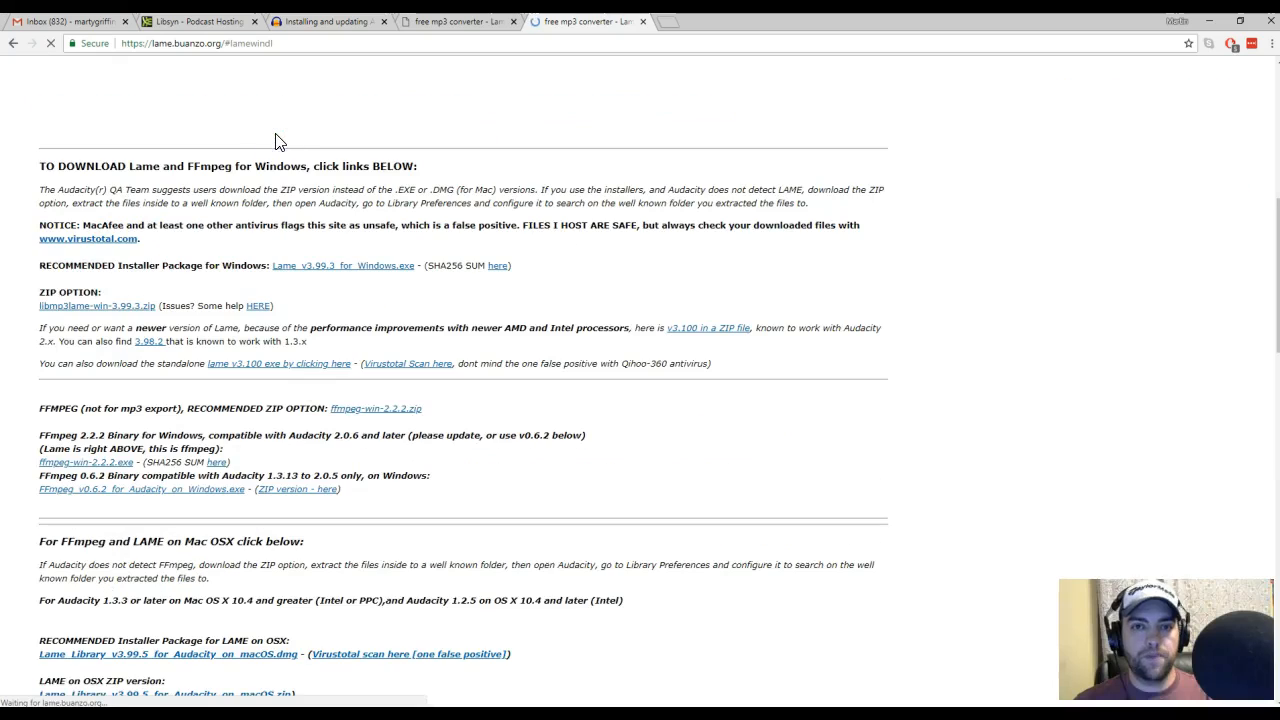
left_click(278, 127)
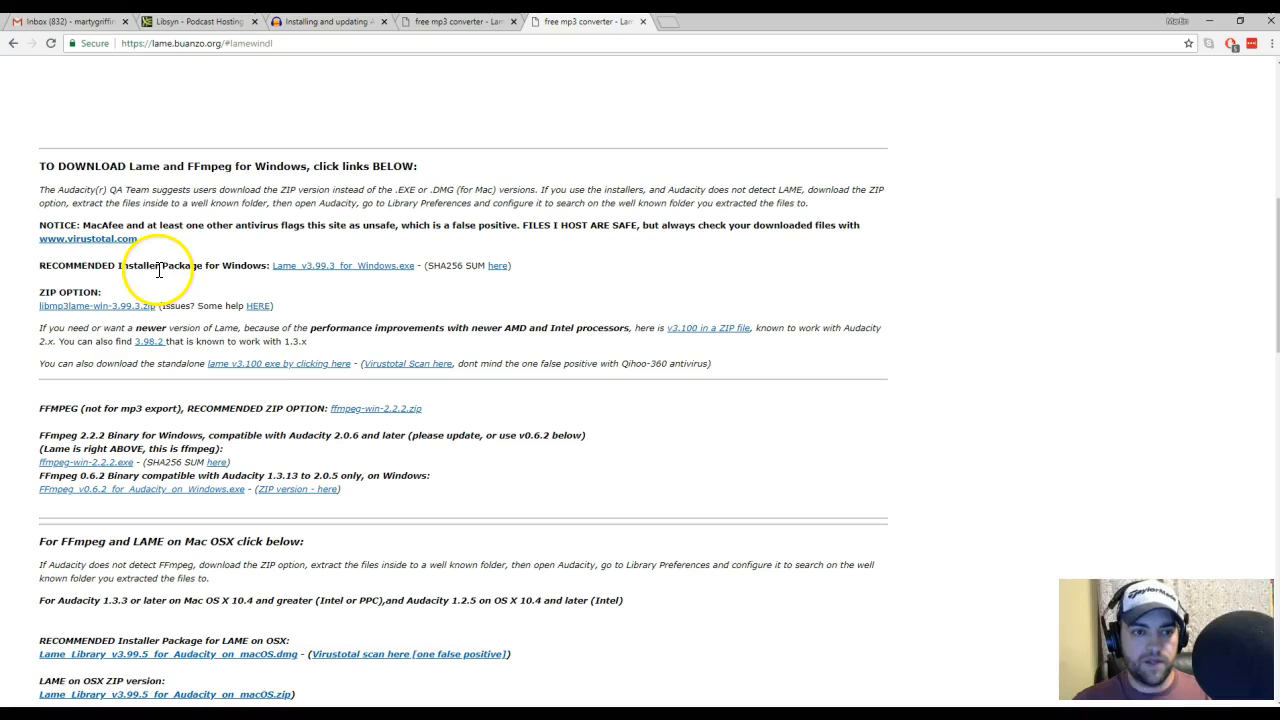
Step: Download the recommended Lame_v3.99.3_for_Windows.exe installer and install LAME into C:\Program Files (x86)\Lame For Audacity
left_click(307, 278)
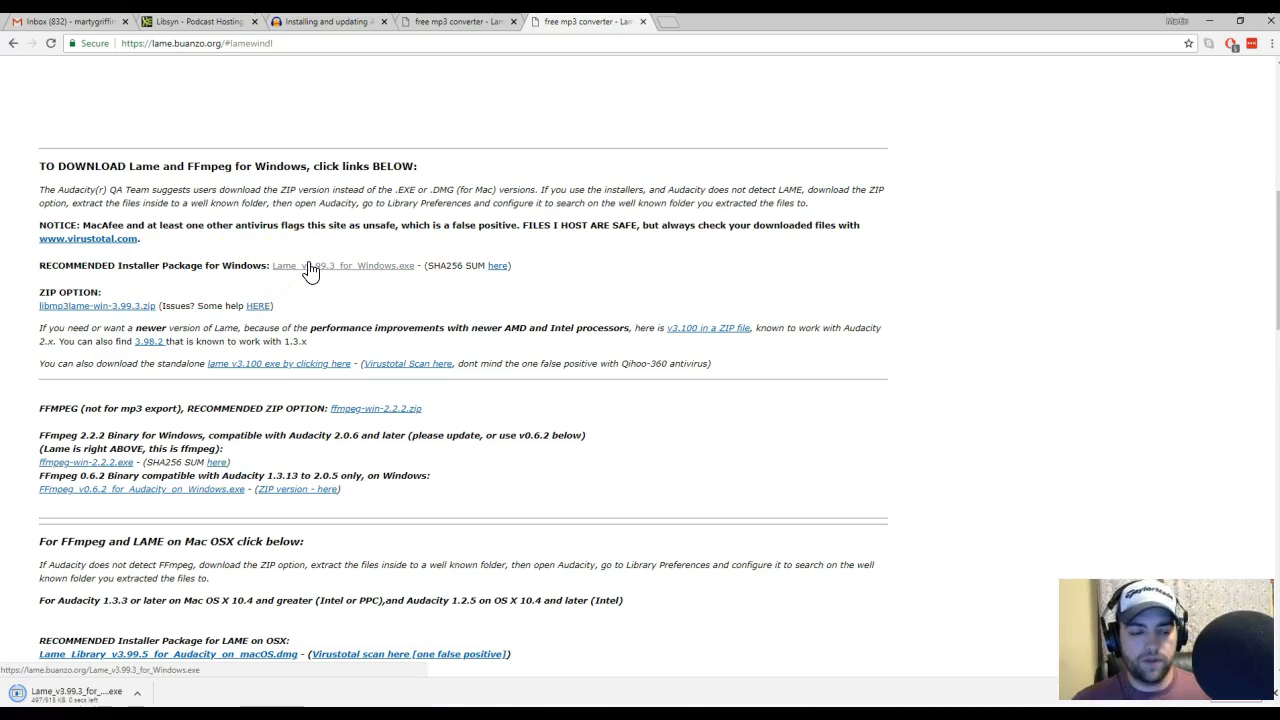
left_click(123, 695)
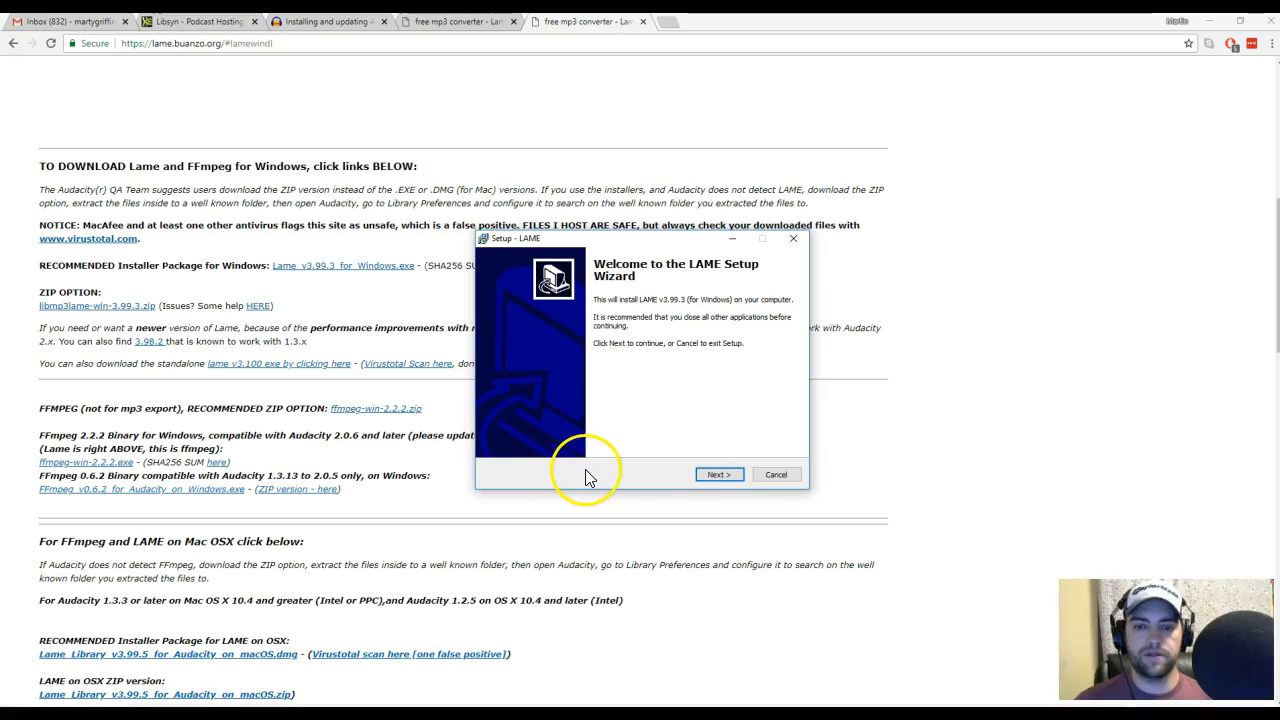
left_click(735, 474)
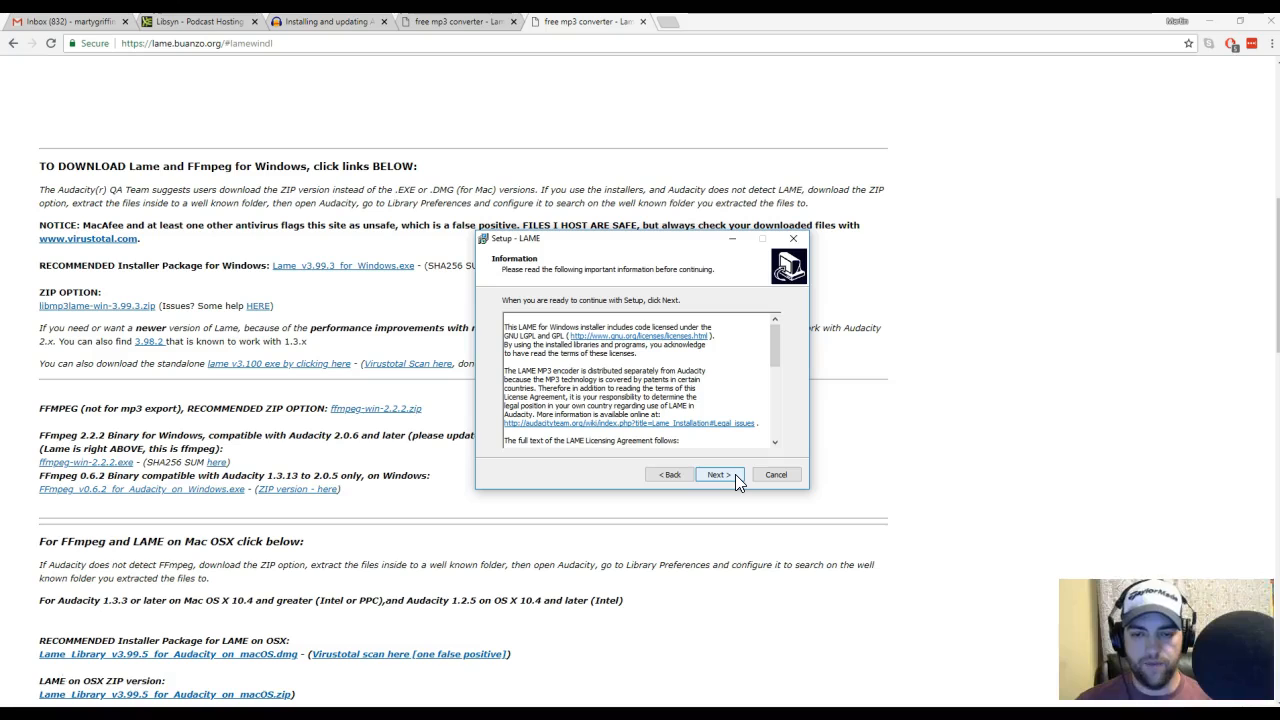
left_click(735, 474)
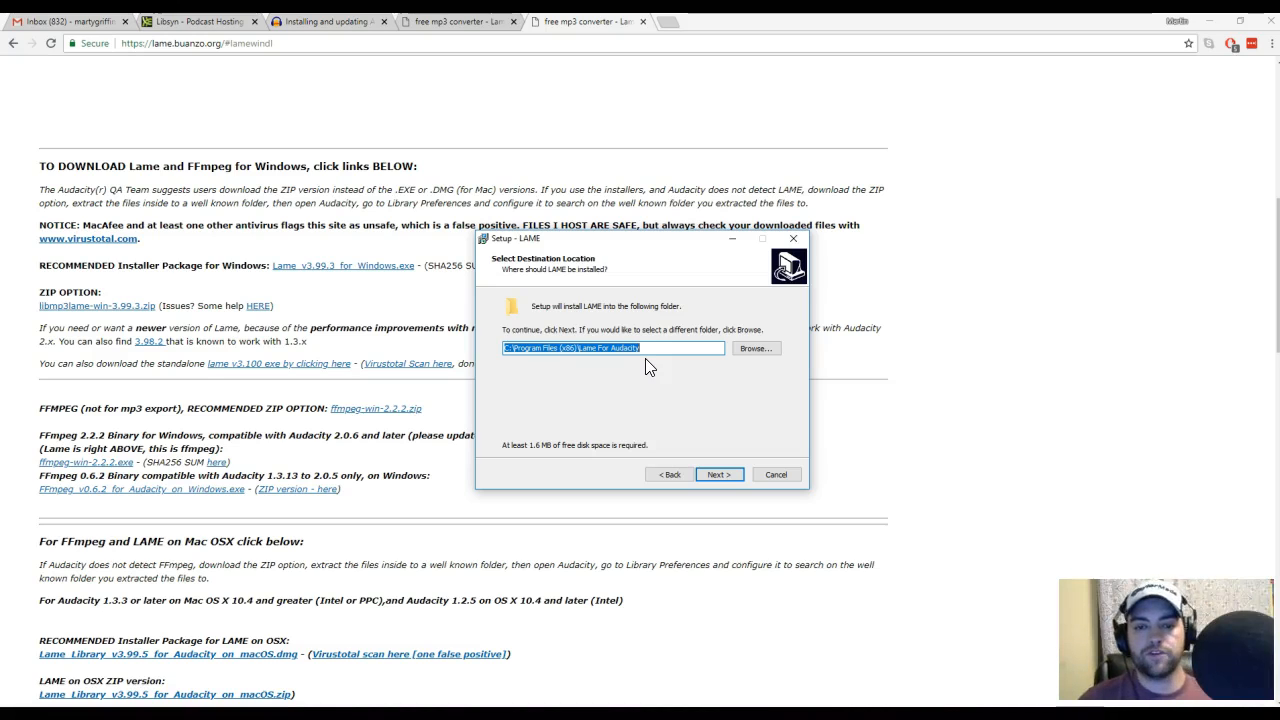
left_click(719, 475)
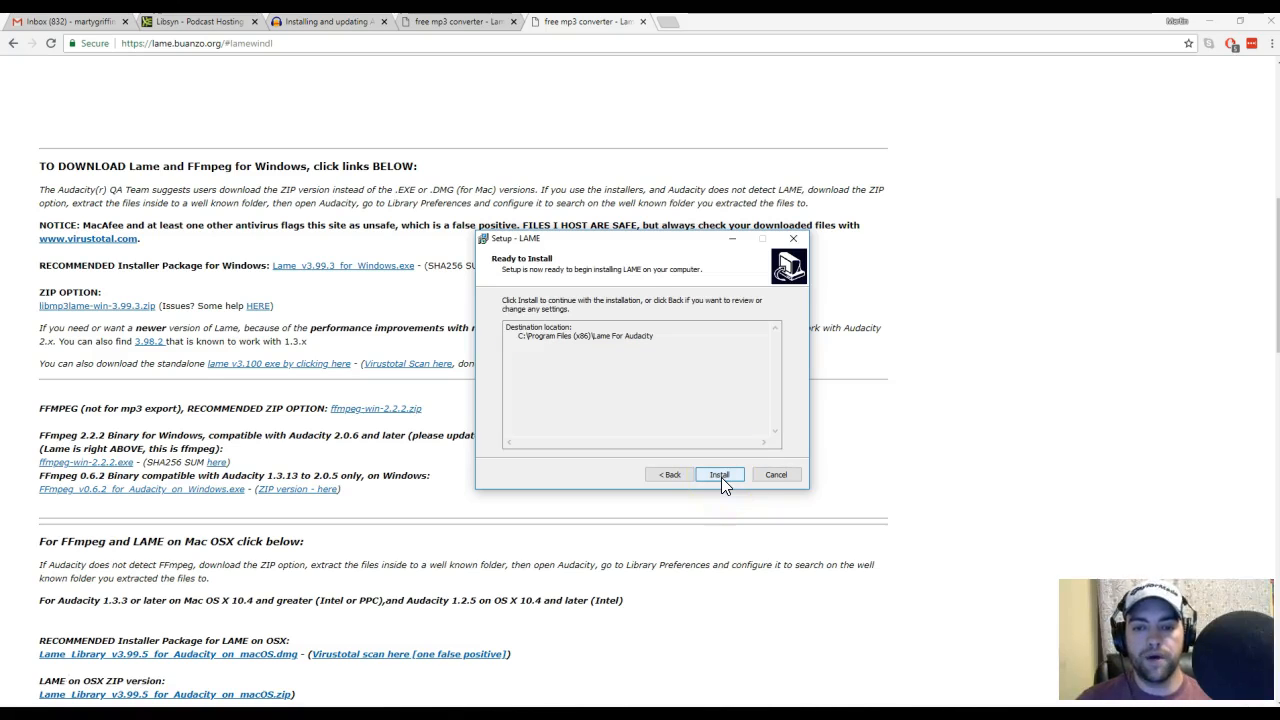
left_click(721, 477)
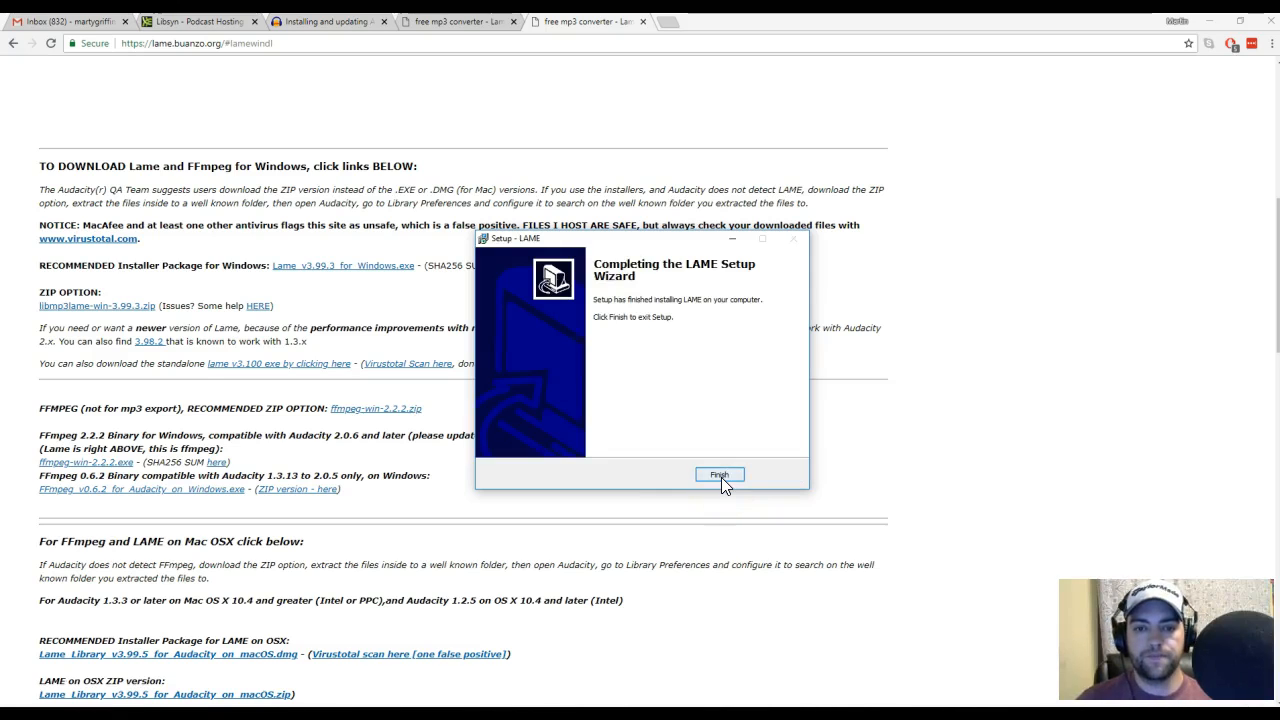
left_click(719, 475)
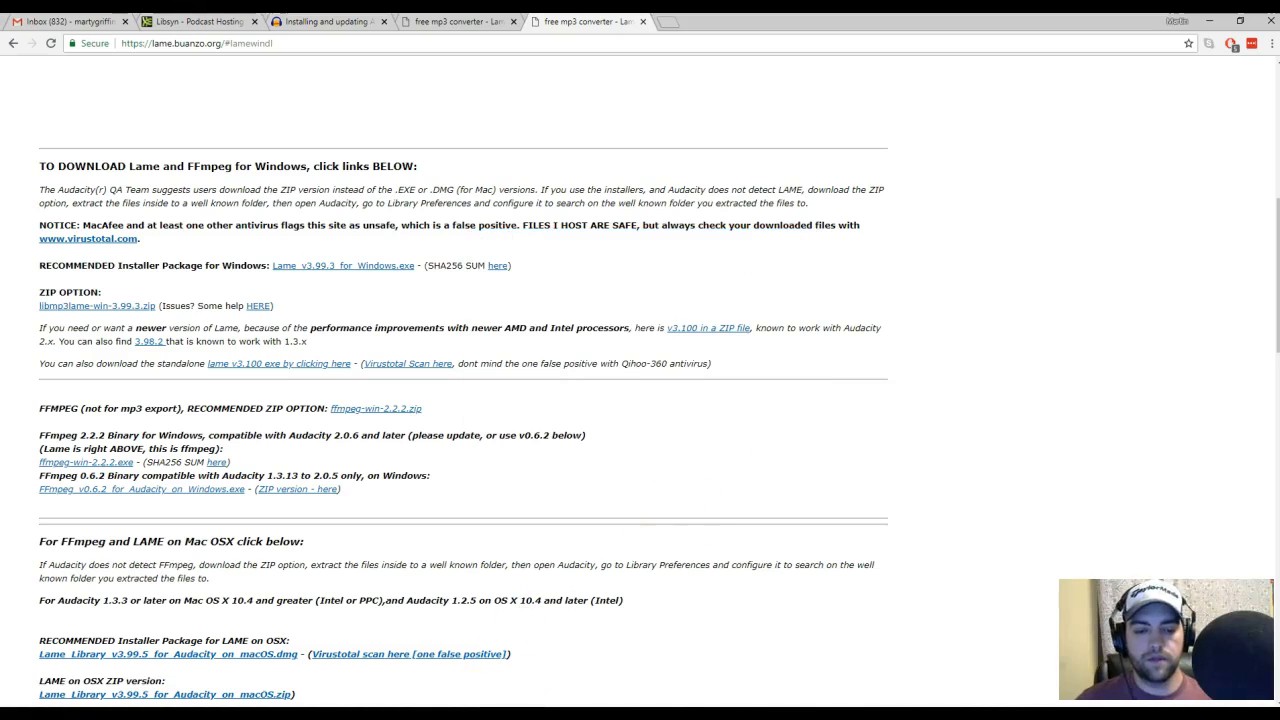
Step: Switch back to Audacity and try to continue the pending MP3 export with lame_enc.dll as the LAME location
left_click(484, 714)
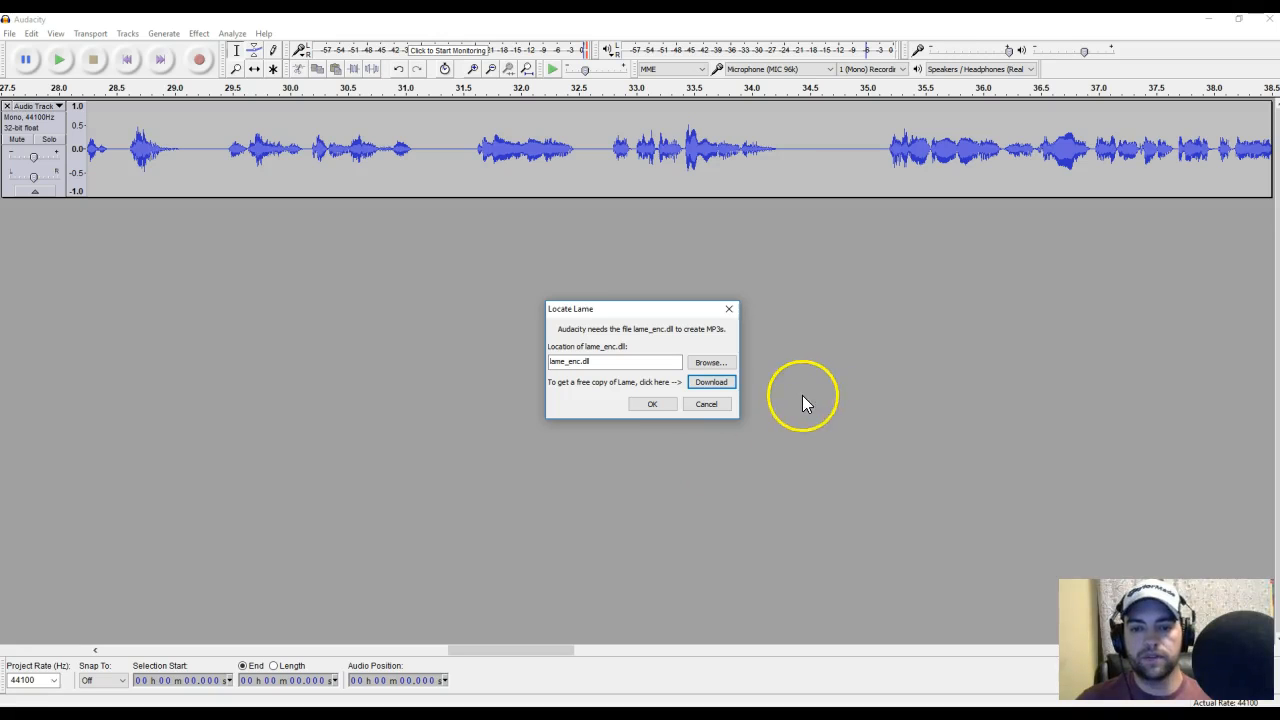
left_click(652, 404)
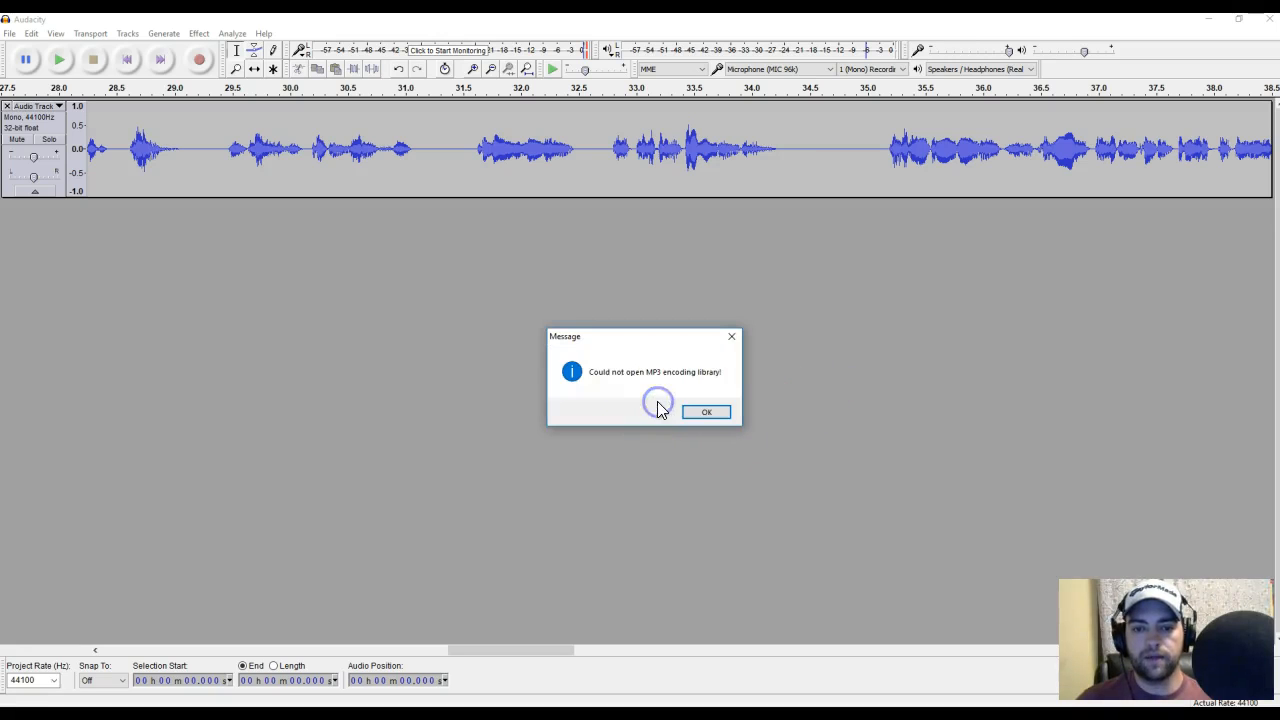
left_click(707, 413)
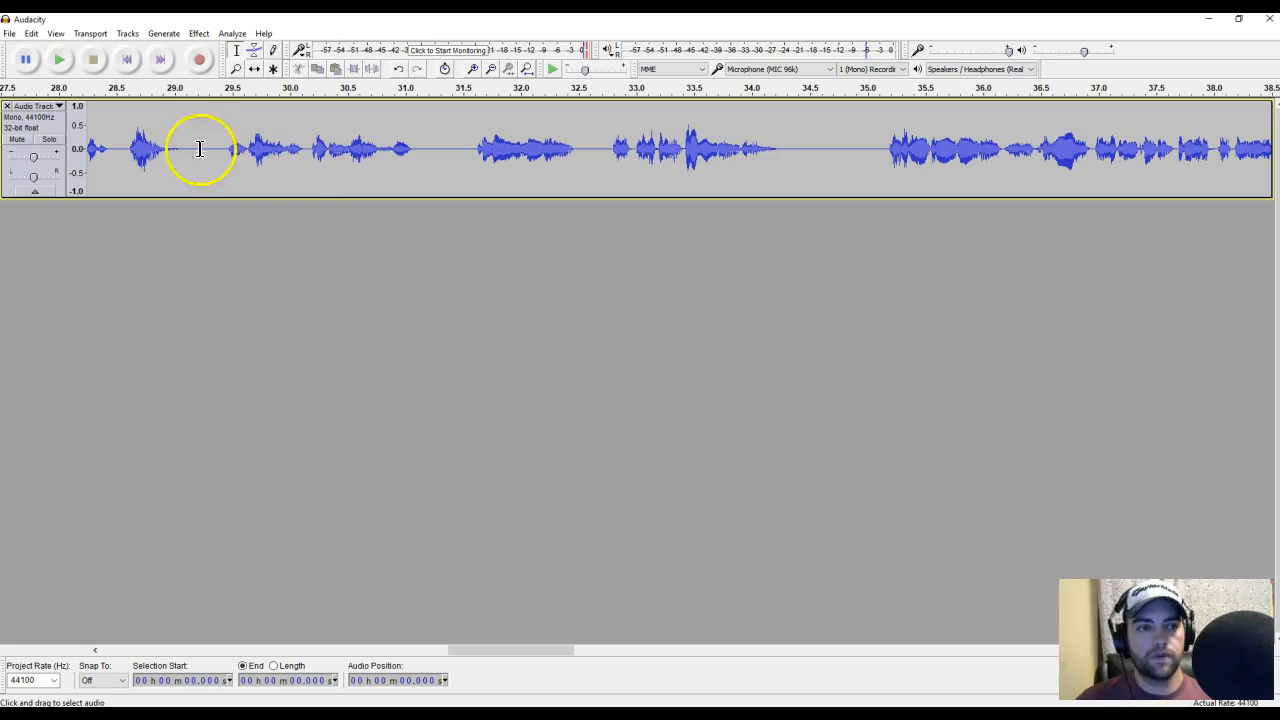
Step: Export the audio as an MP3 file named Custom Tees in the Fiverr reads folder, accepting the existing metadata
left_click(9, 33)
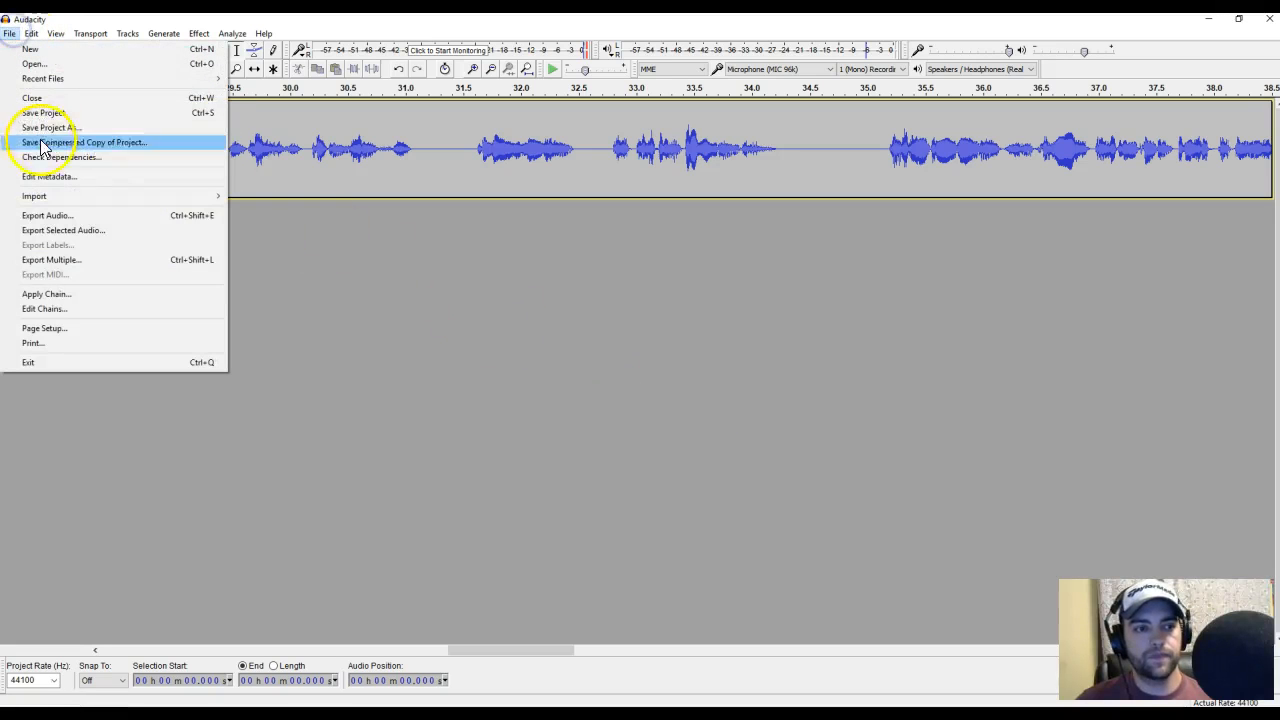
left_click(48, 216)
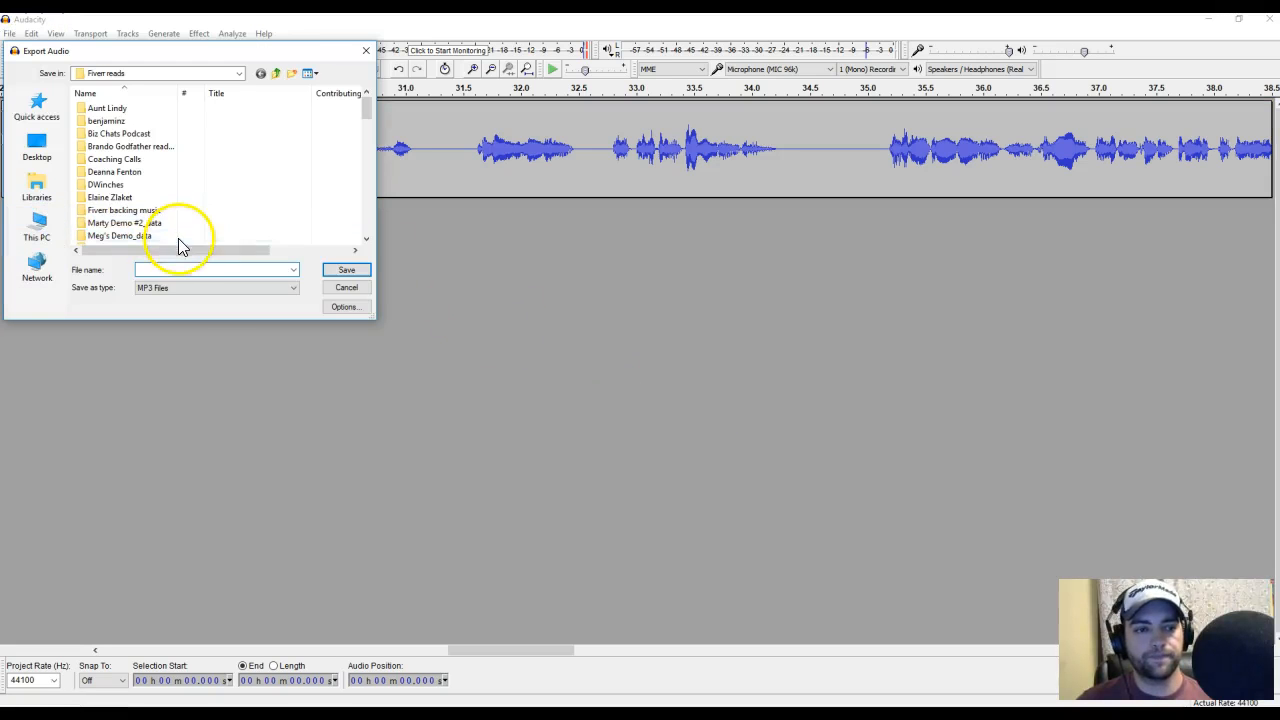
type("C")
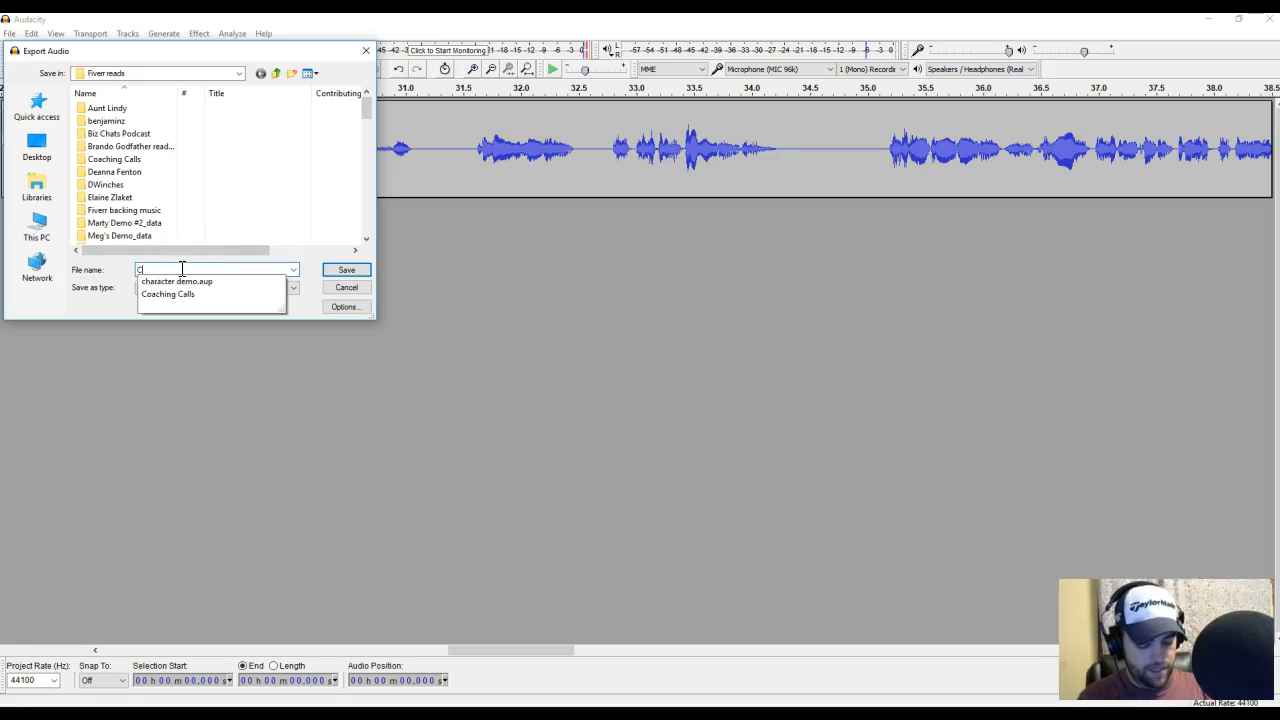
type("ustom Tees")
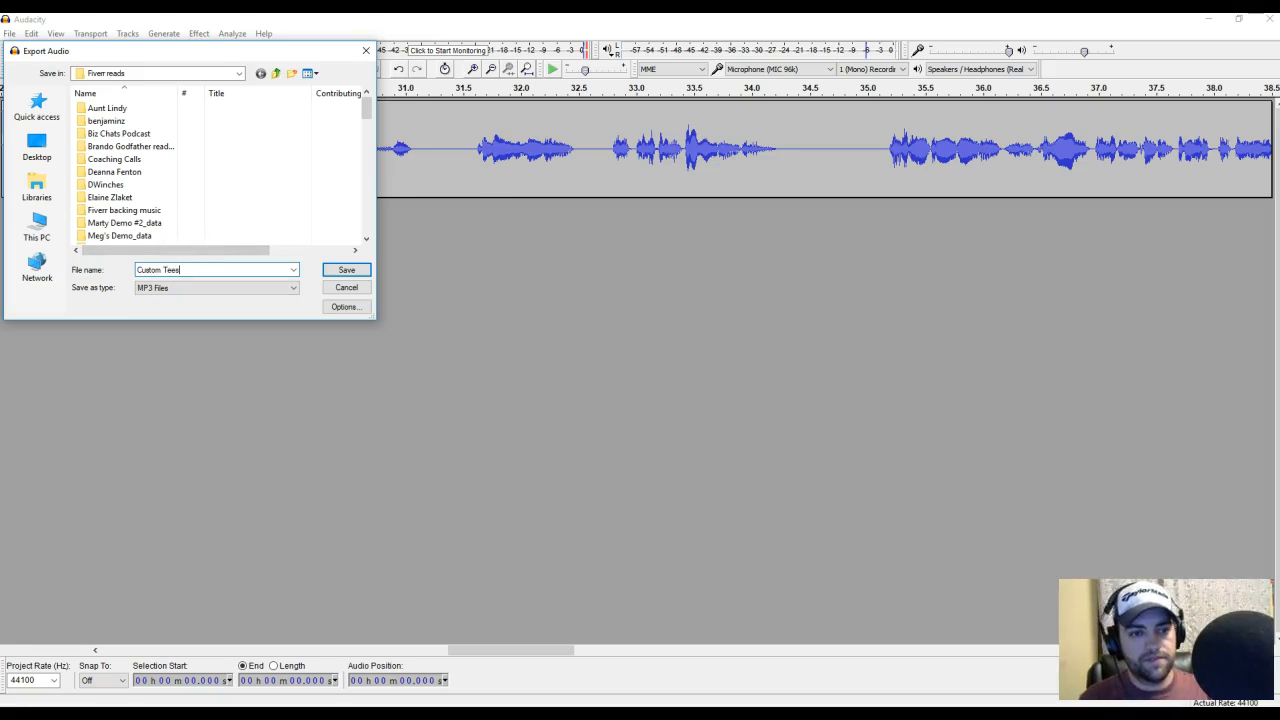
key("Return")
left_click(354, 373)
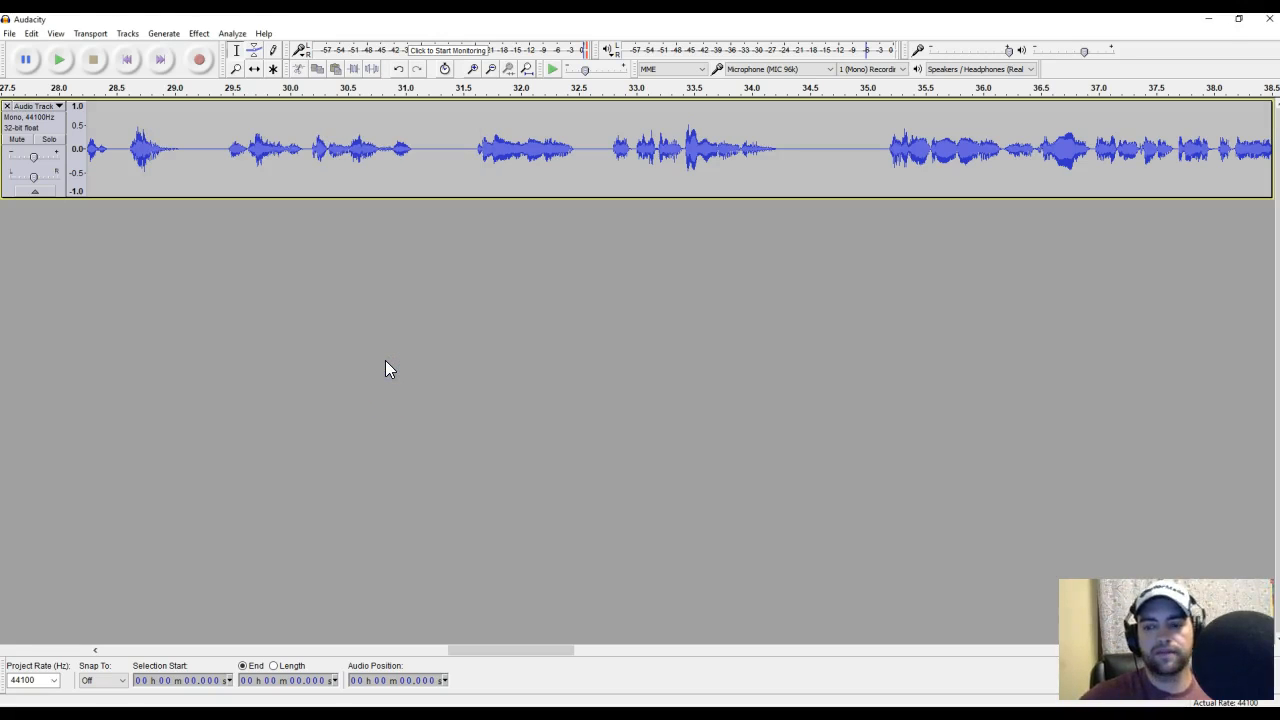
Step: Switch to File Explorer and open the Fiverr reads folder to locate the exported Custom Tees file
left_click(333, 700)
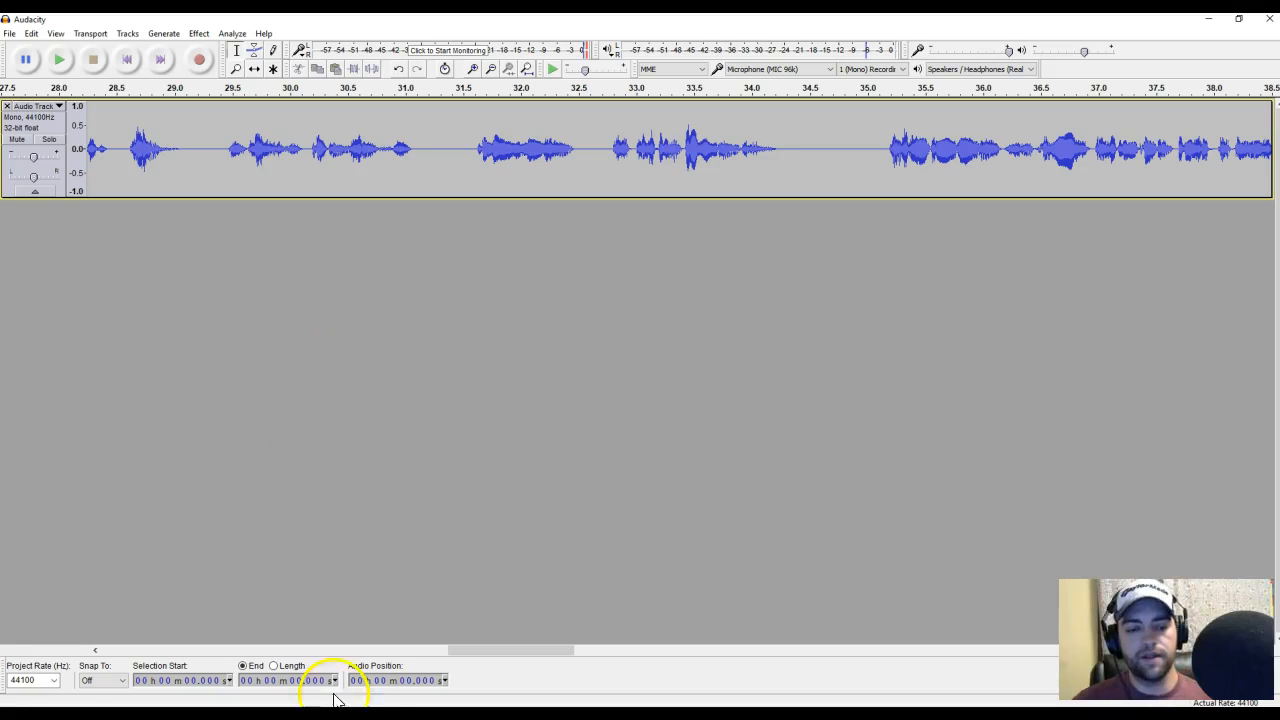
left_click(311, 660)
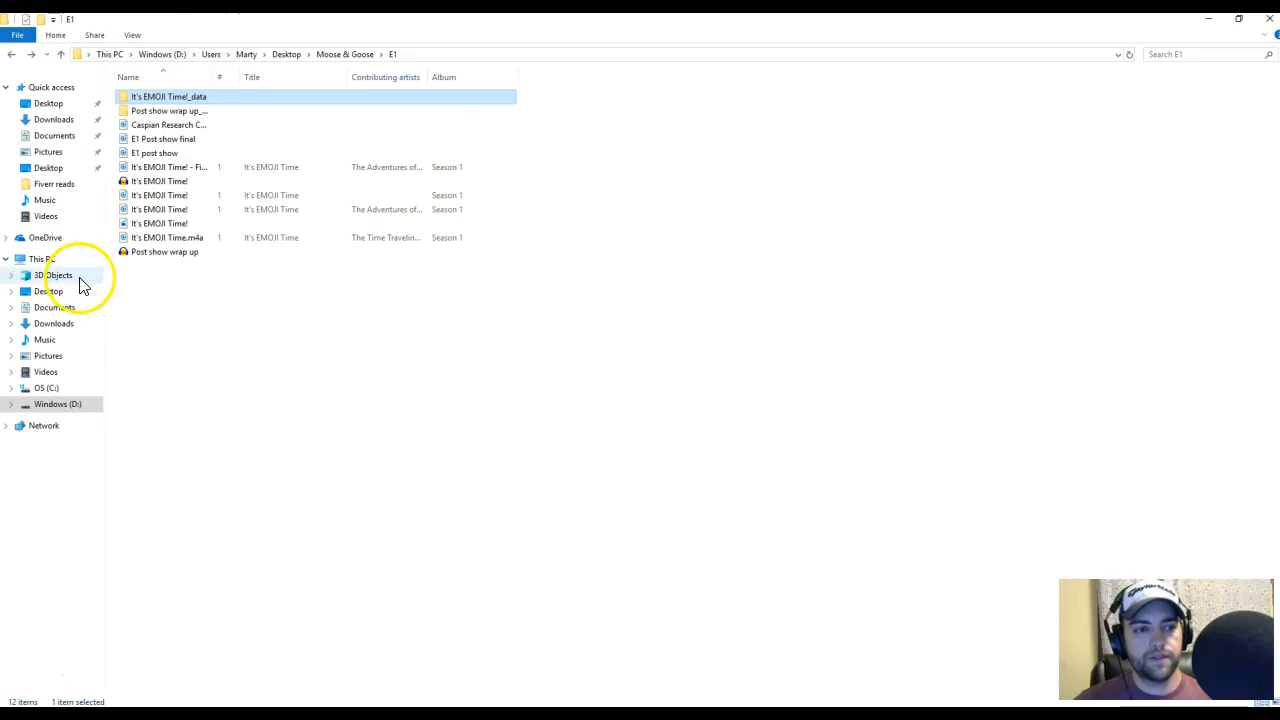
left_click(45, 189)
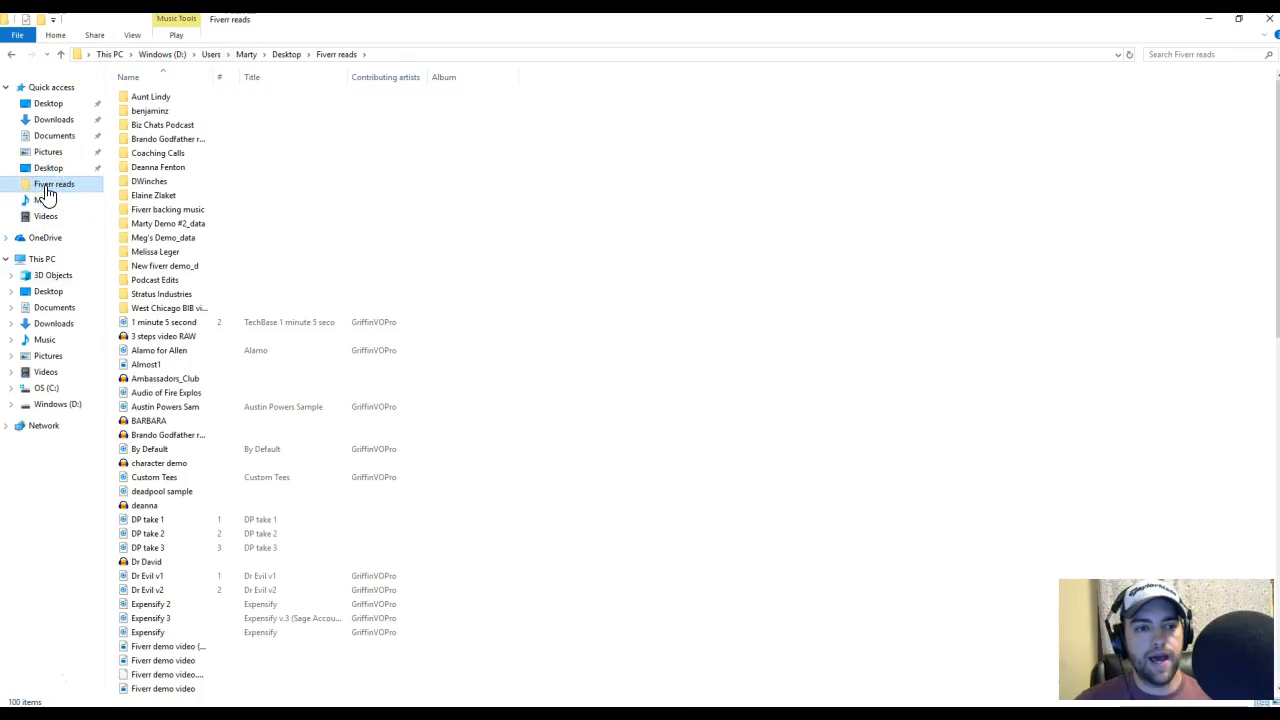
scroll(223, 343, "down", 1)
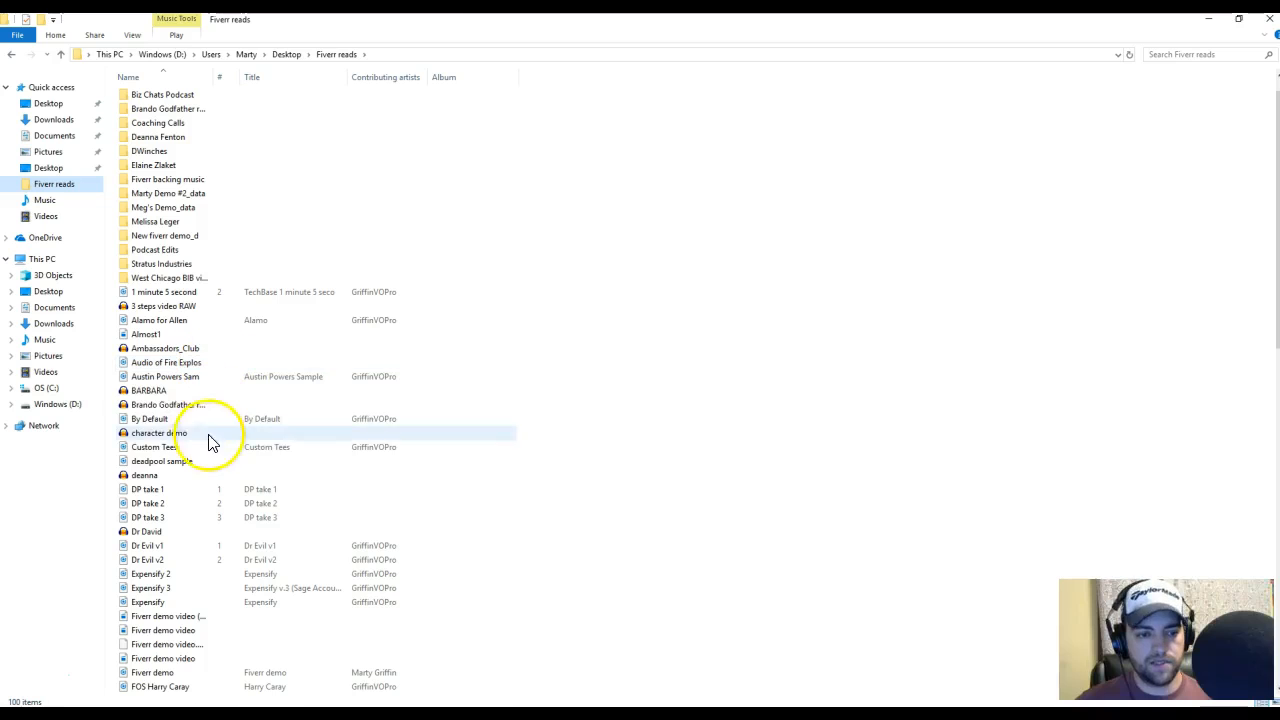
Step: Inspect the general and detailed properties of the Custom Tees MP3, then dismiss them without changes
left_click(155, 447)
right_click(155, 447)
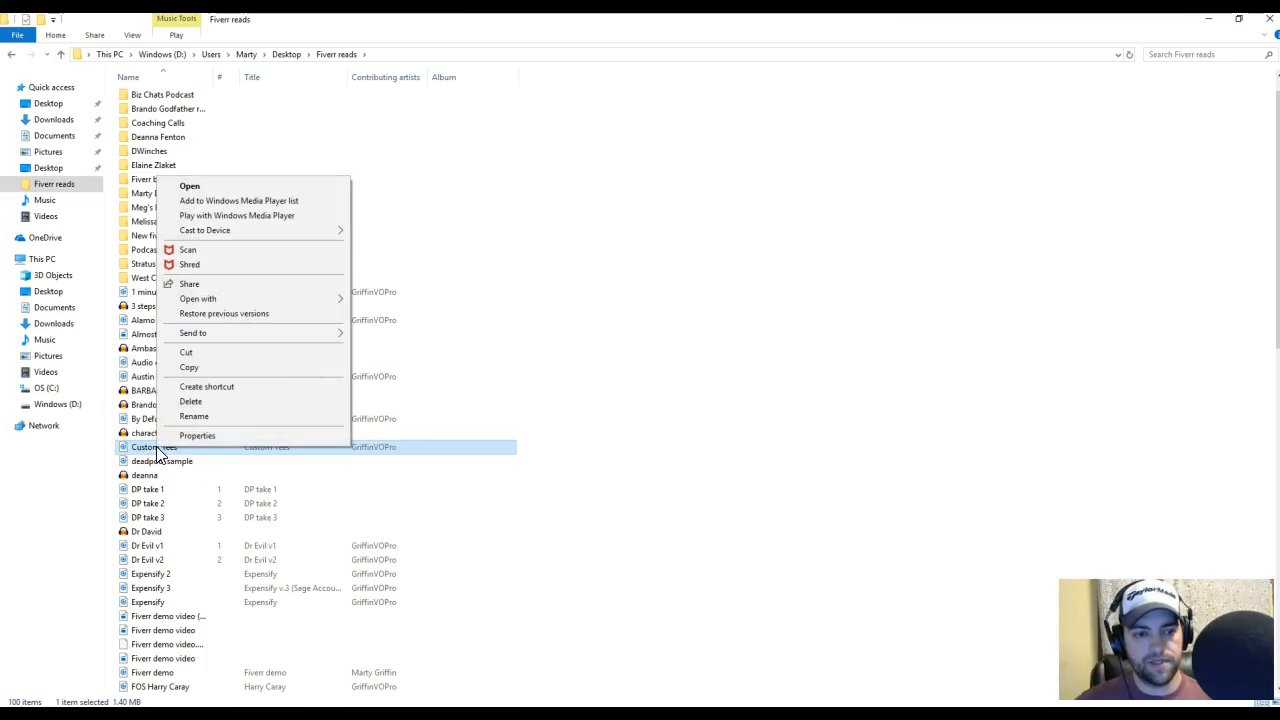
left_click(174, 438)
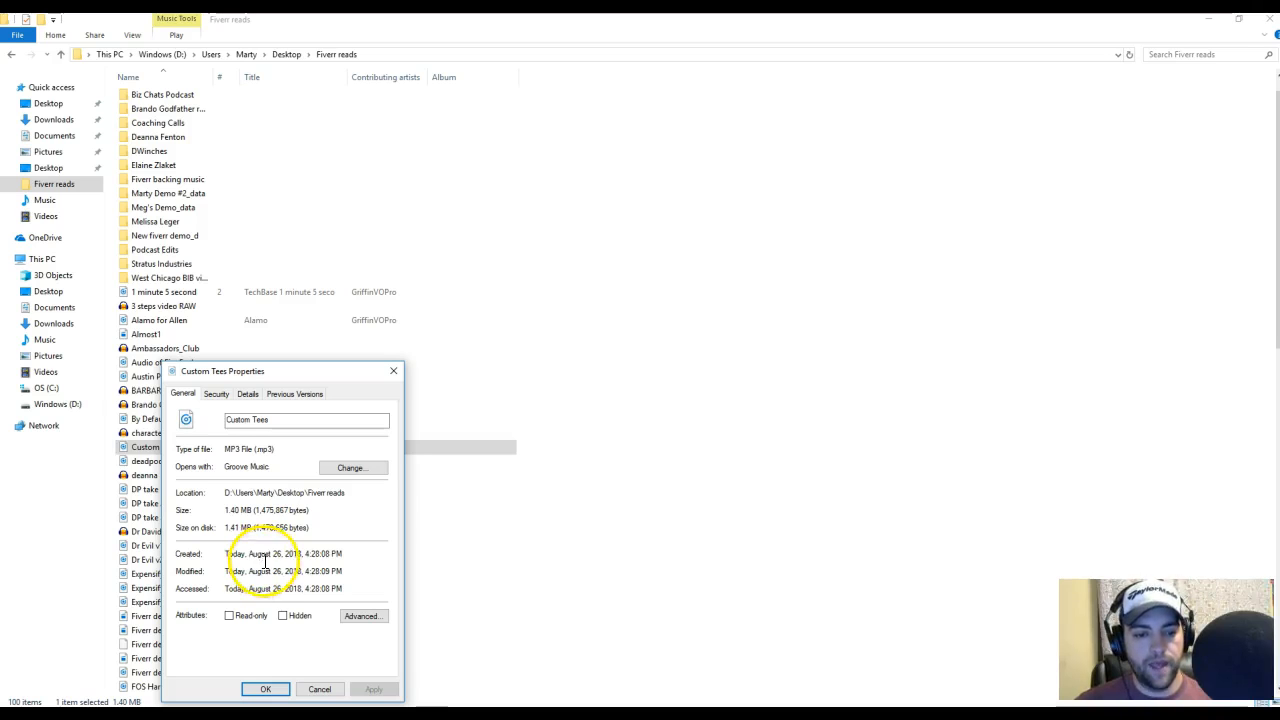
left_click(248, 395)
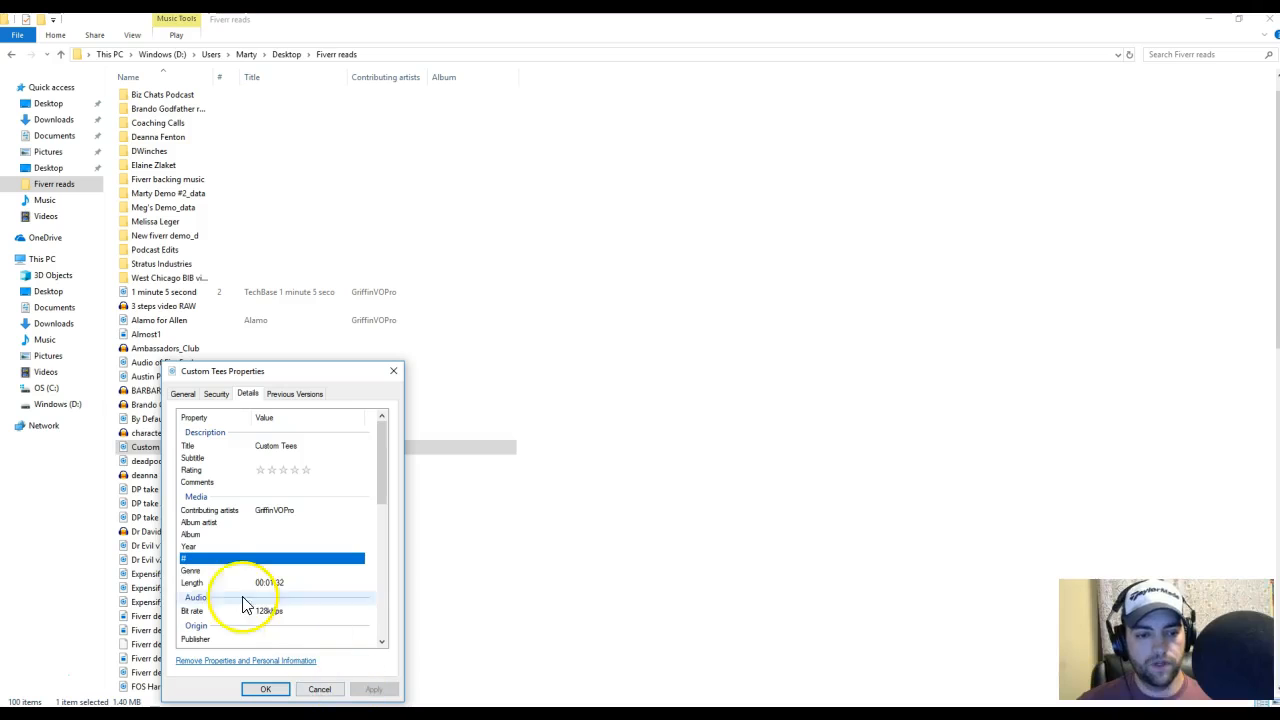
left_click(316, 692)
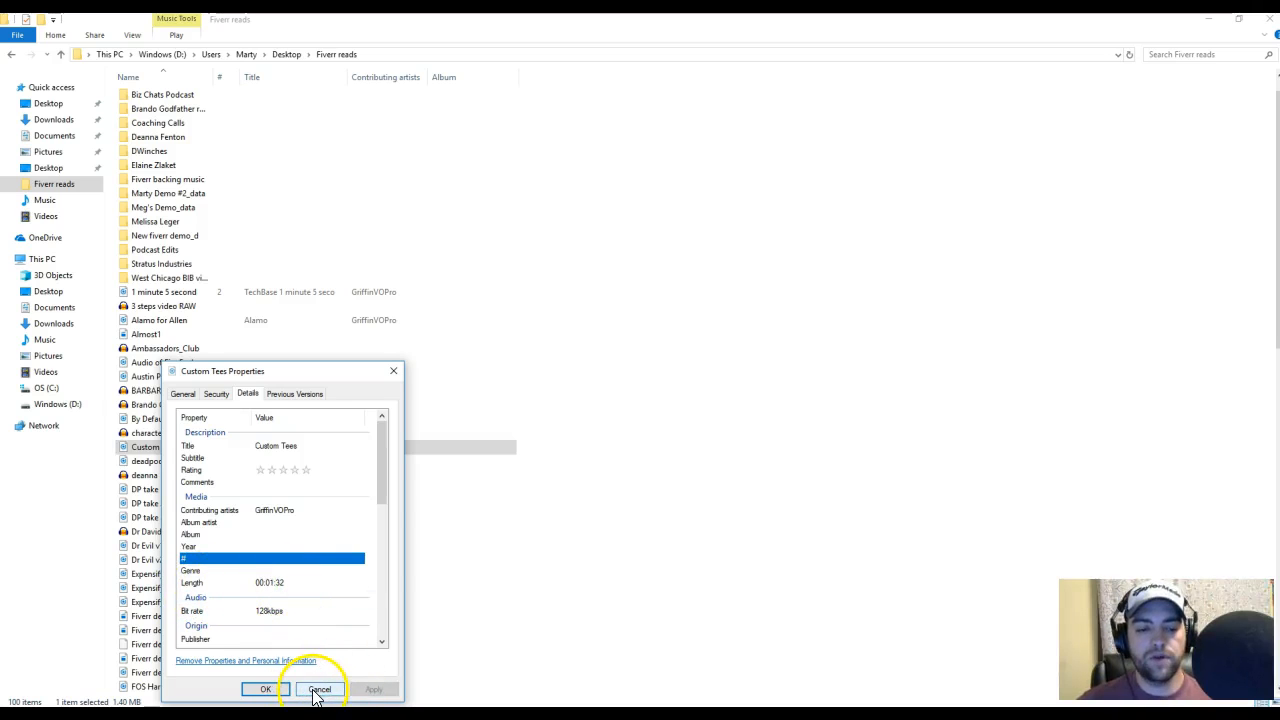